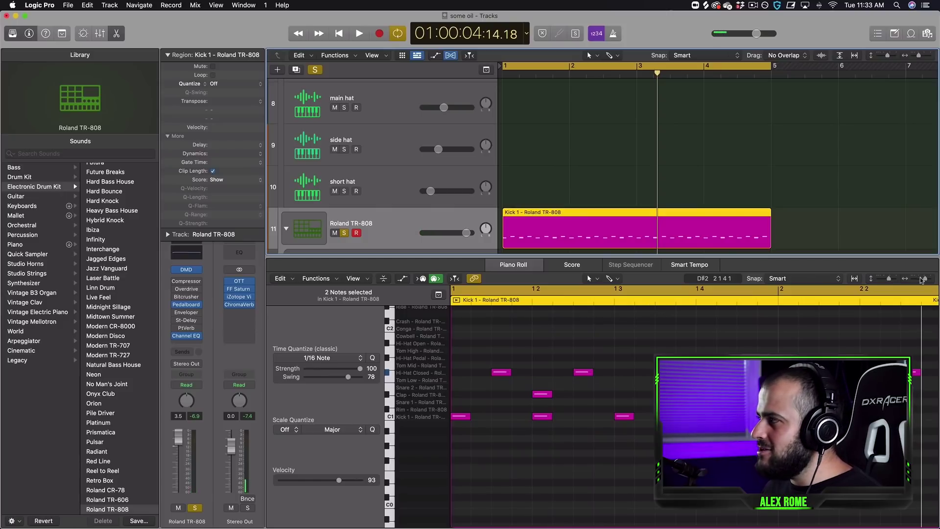
# Step: Examine the full four-bar Roland TR-808 drum pattern in the Piano Roll
pyautogui.moveTo(924, 281); pyautogui.dragTo(917, 282)
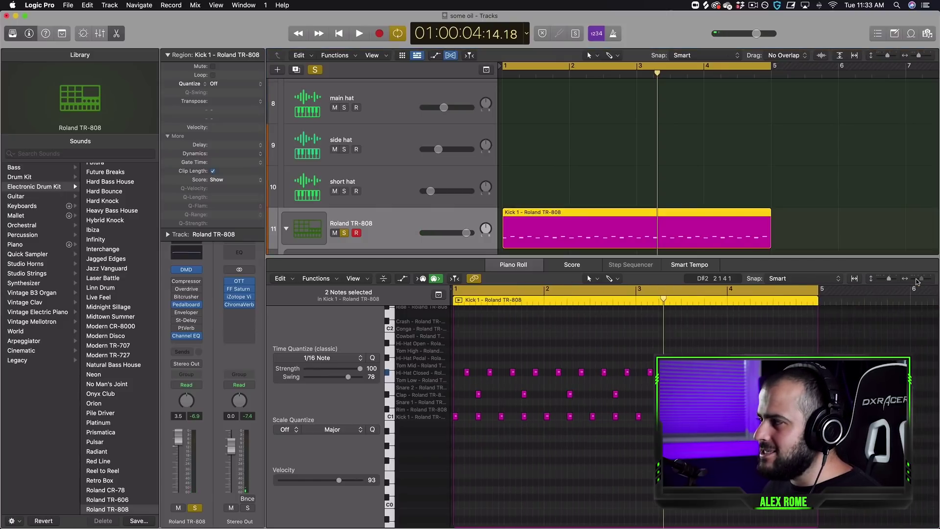
pyautogui.click(896, 350)
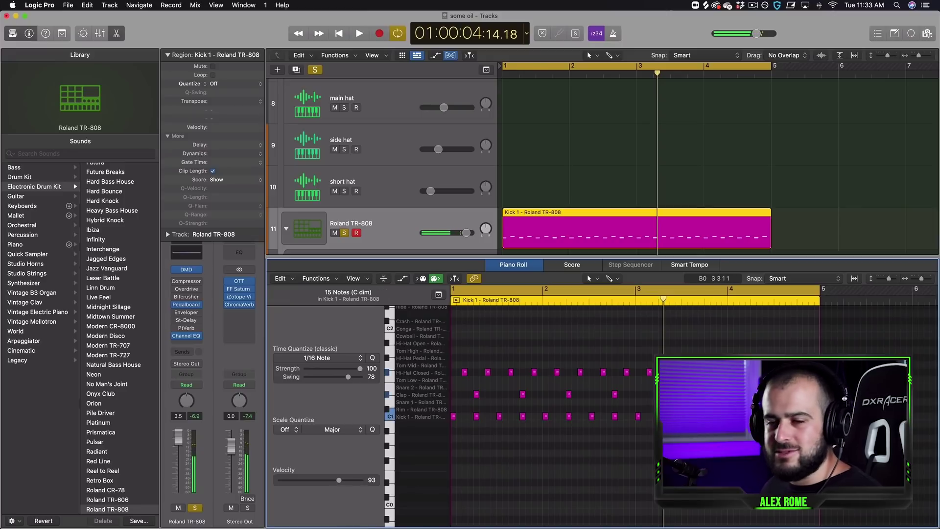
pyautogui.click(677, 443)
pyautogui.scroll(-2, 636, 152)
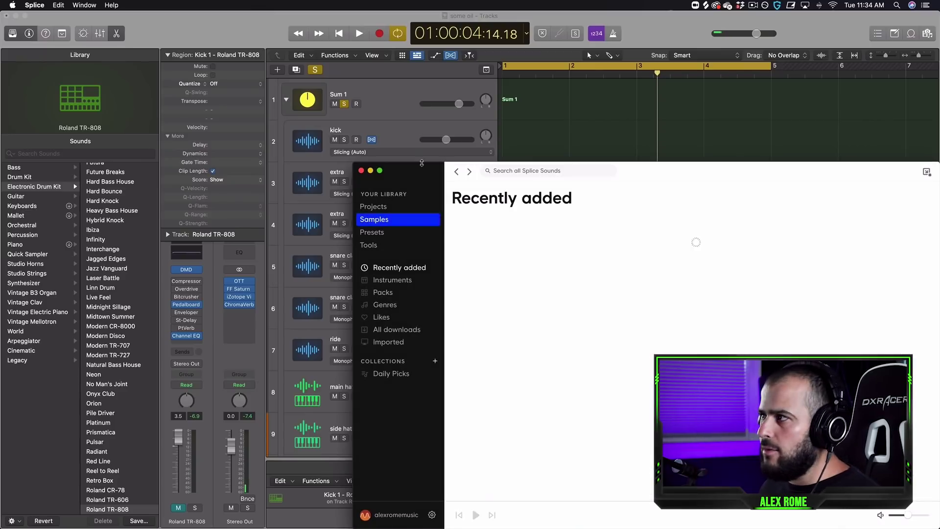
# Step: Switch to Splice and reposition its window to view the recently added samples
pyautogui.moveTo(428, 171); pyautogui.dragTo(429, 116)
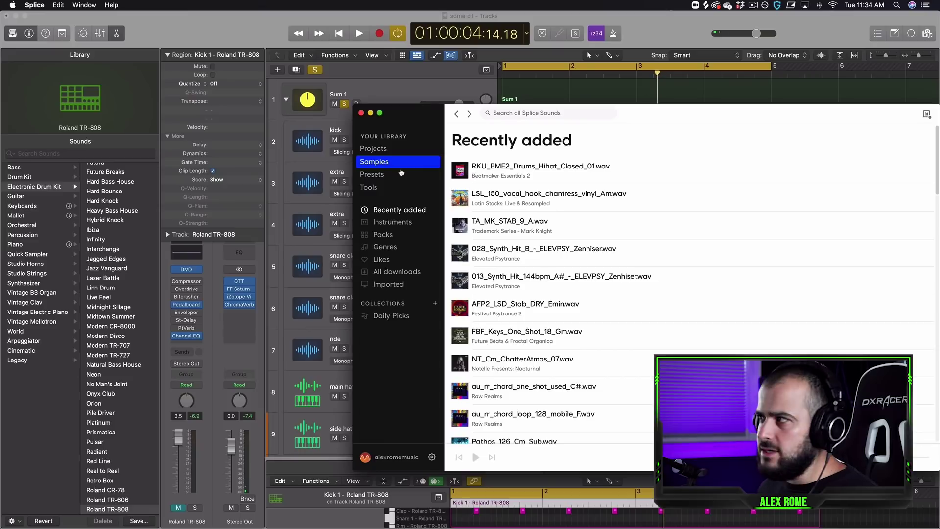
pyautogui.moveTo(411, 114); pyautogui.dragTo(611, 115)
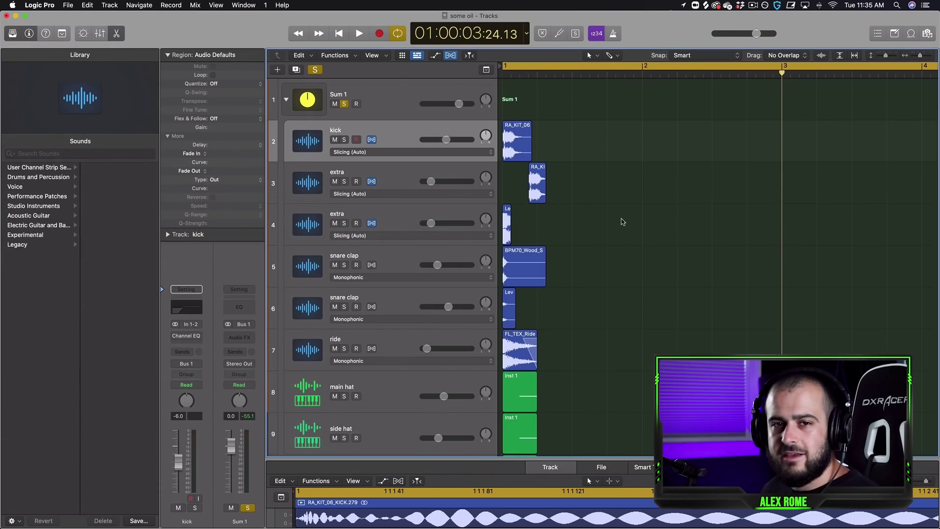
pyautogui.scroll(-3, 596, 386)
pyautogui.press('super+a')
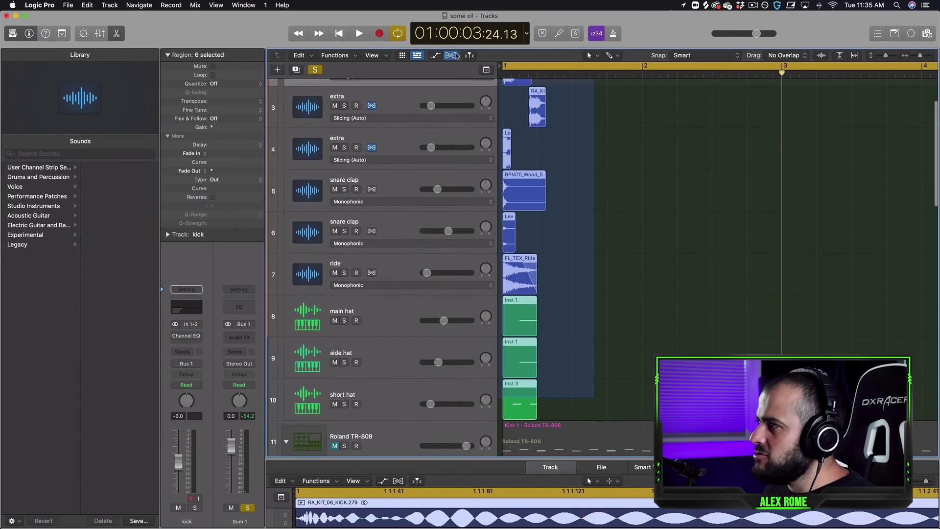
pyautogui.scroll(3, 554, 169)
pyautogui.click(584, 196)
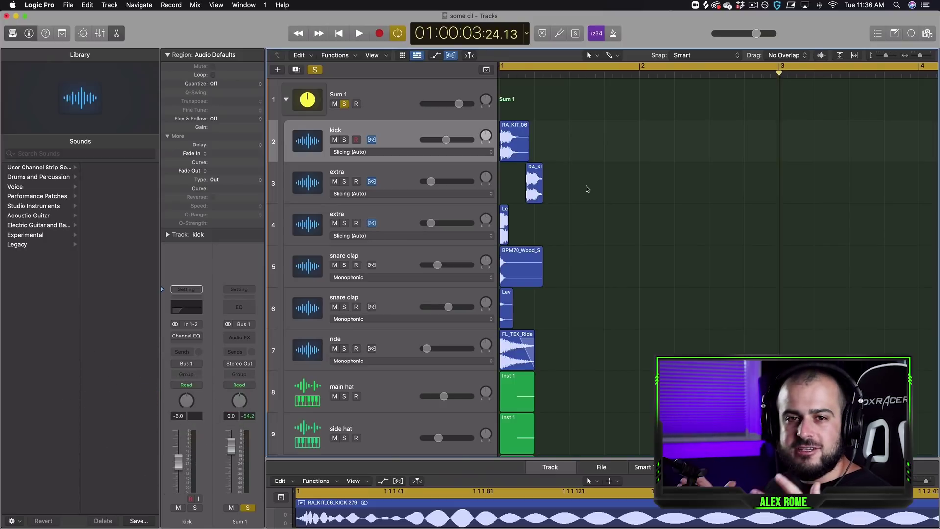
# Step: Audition the kick track on its own, clear the solos, and repeat its region on every beat of the four bars
pyautogui.press('super+Right')
pyautogui.press('super+Right')
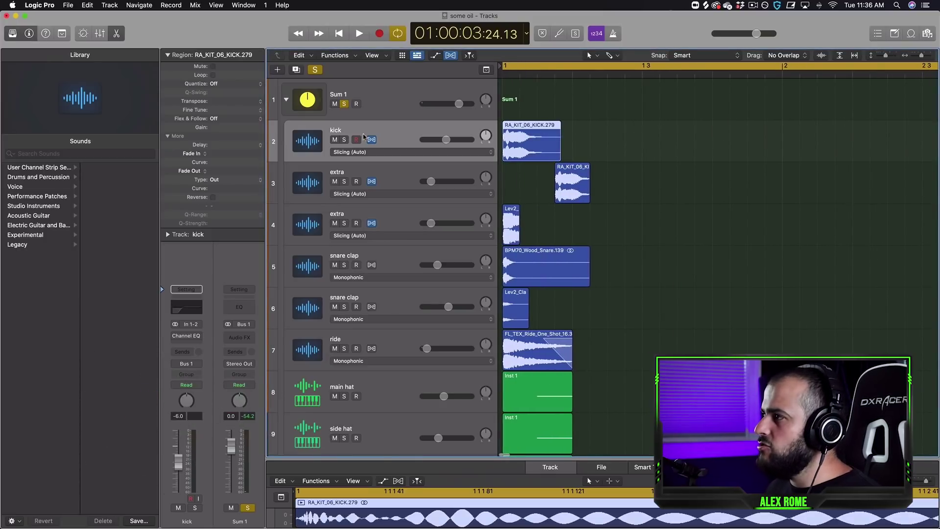
pyautogui.click(344, 139)
pyautogui.click(343, 103)
pyautogui.press('space')
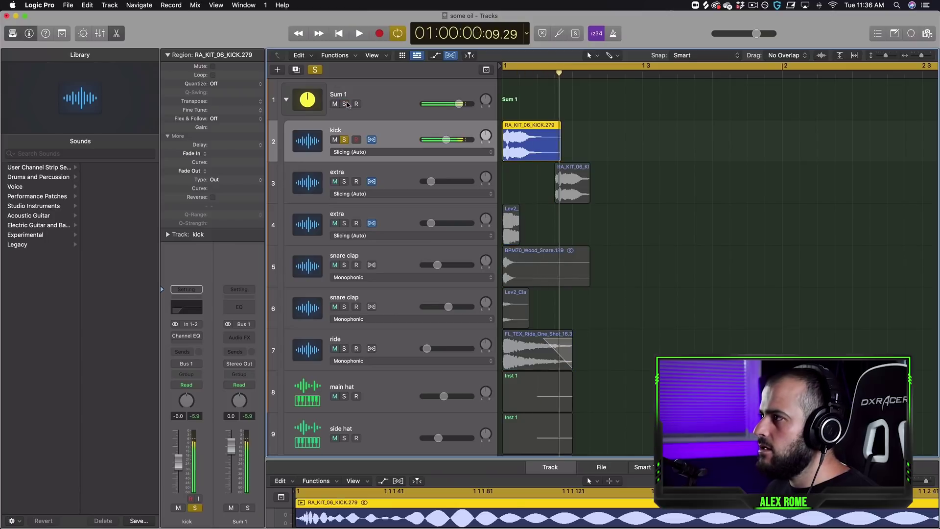
pyautogui.click(345, 139)
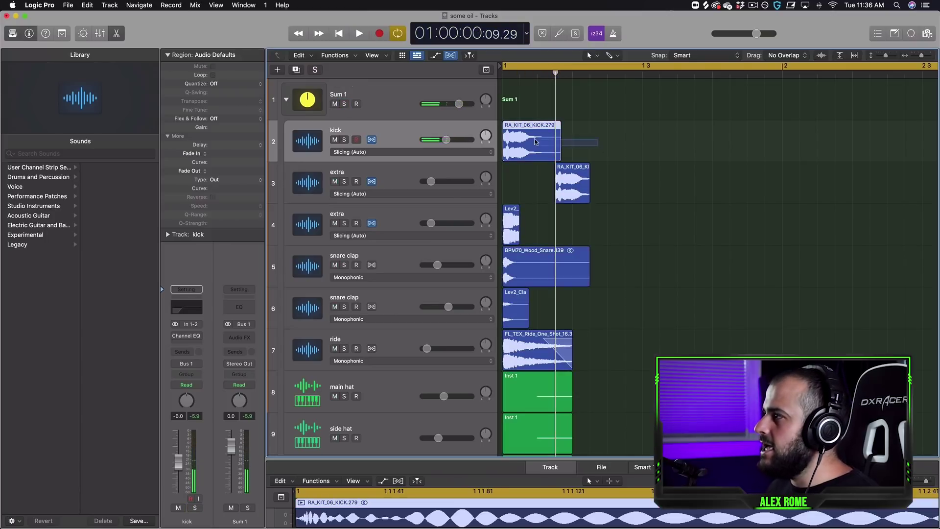
pyautogui.moveTo(535, 142); pyautogui.dragTo(608, 142)
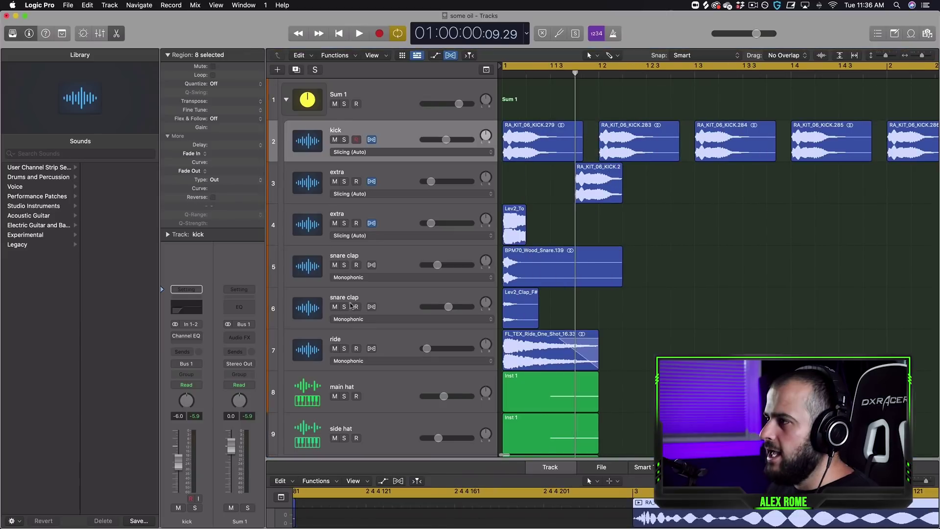
# Step: Solo the two snare clap tracks and audition the wood snare and clap layers together and separately
pyautogui.click(344, 306)
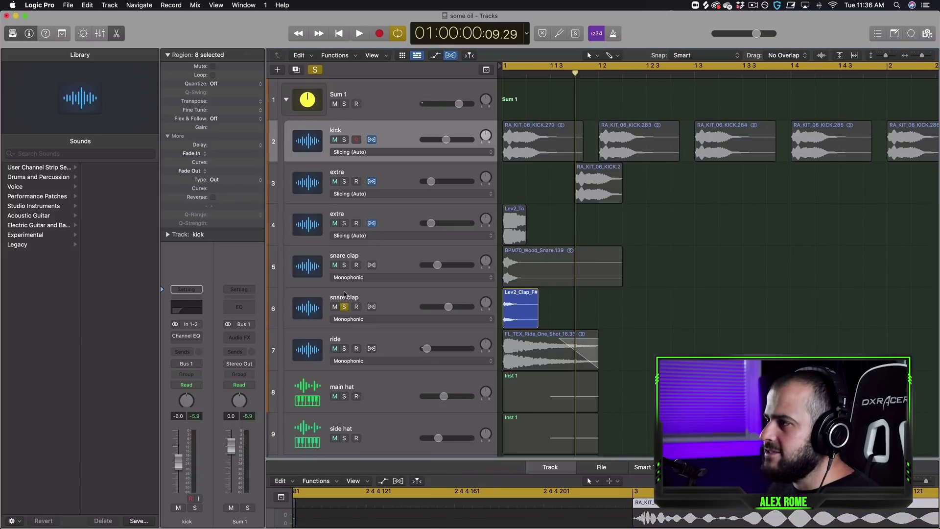
pyautogui.click(344, 265)
pyautogui.moveTo(538, 275); pyautogui.dragTo(581, 279)
pyautogui.press('space')
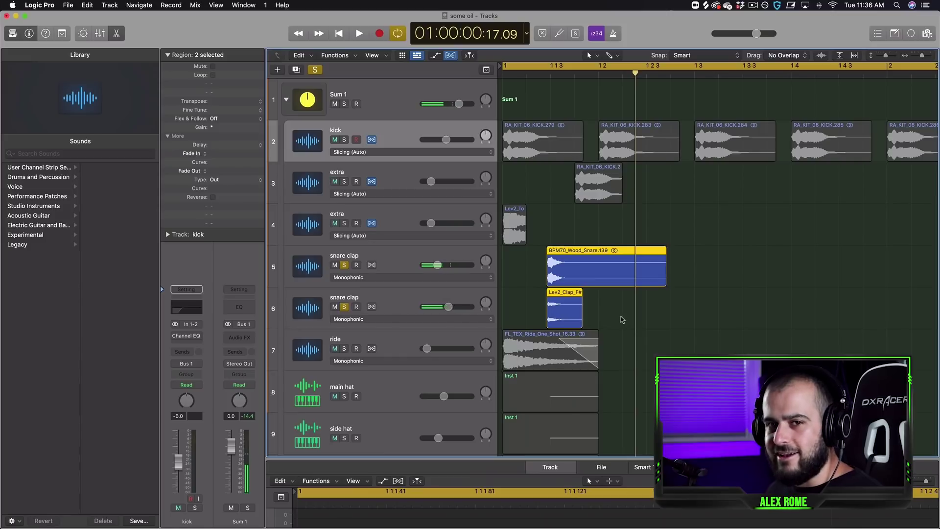
pyautogui.click(345, 306)
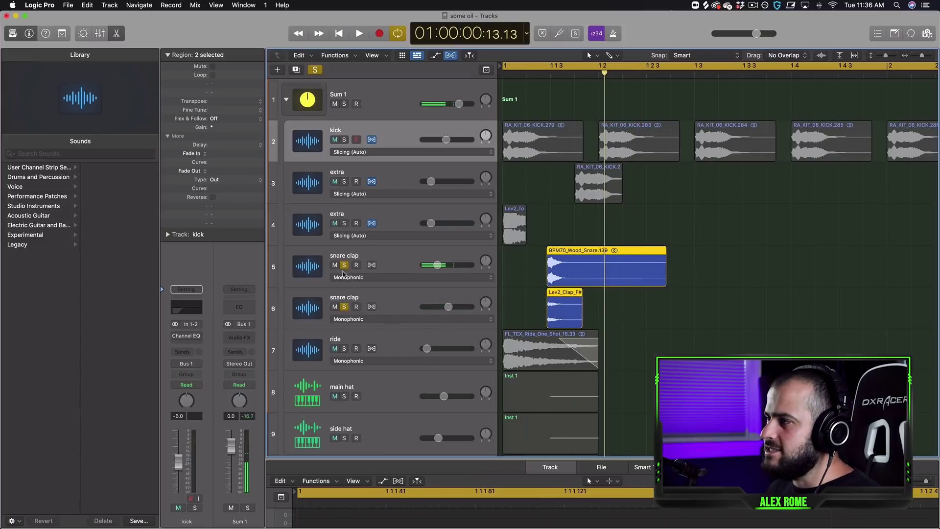
pyautogui.click(344, 265)
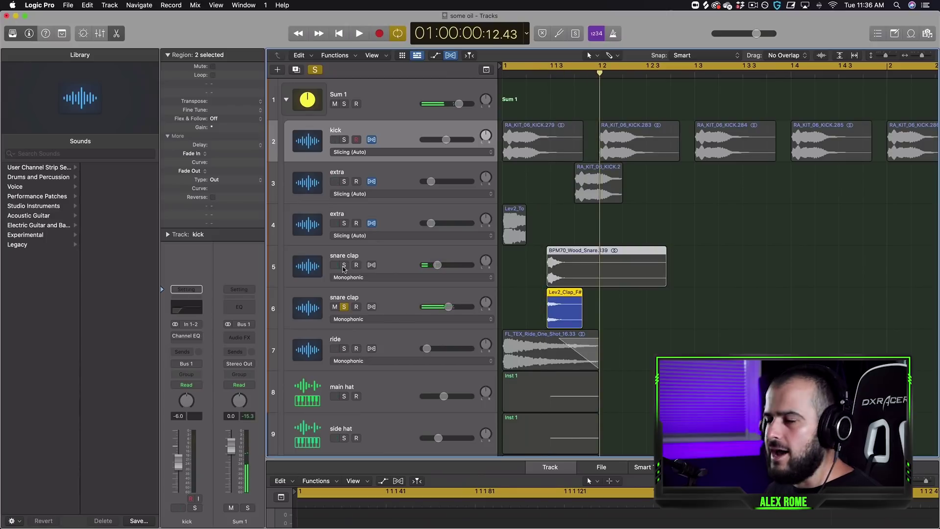
pyautogui.click(344, 265)
# Step: Place the wood snare and clap regions on beat 2, copy them to beats 2 and 4 of all four bars, and play them
pyautogui.moveTo(583, 260); pyautogui.dragTo(634, 260)
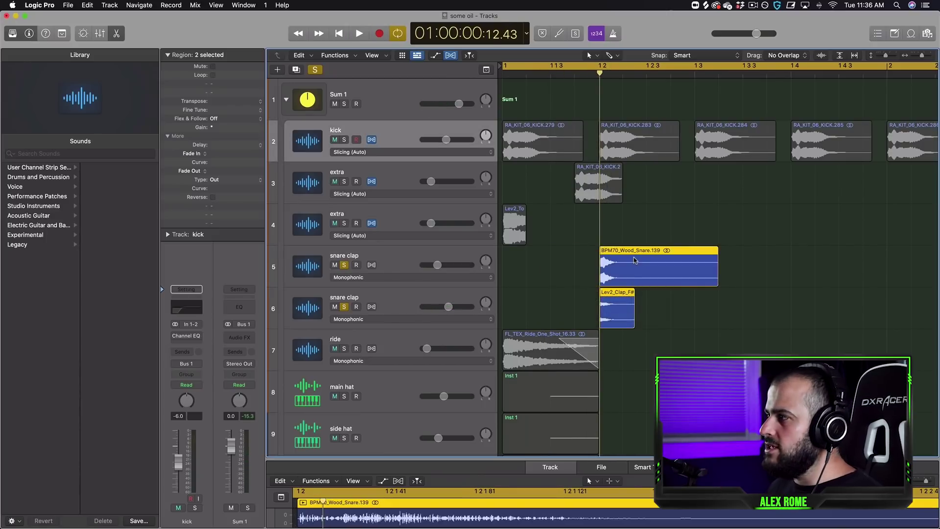
pyautogui.press('super+Left')
pyautogui.moveTo(578, 272); pyautogui.dragTo(692, 270)
pyautogui.moveTo(697, 265); pyautogui.dragTo(813, 263)
pyautogui.hscroll(10, 803, 264)
pyautogui.moveTo(620, 256); pyautogui.dragTo(830, 254)
pyautogui.press('space')
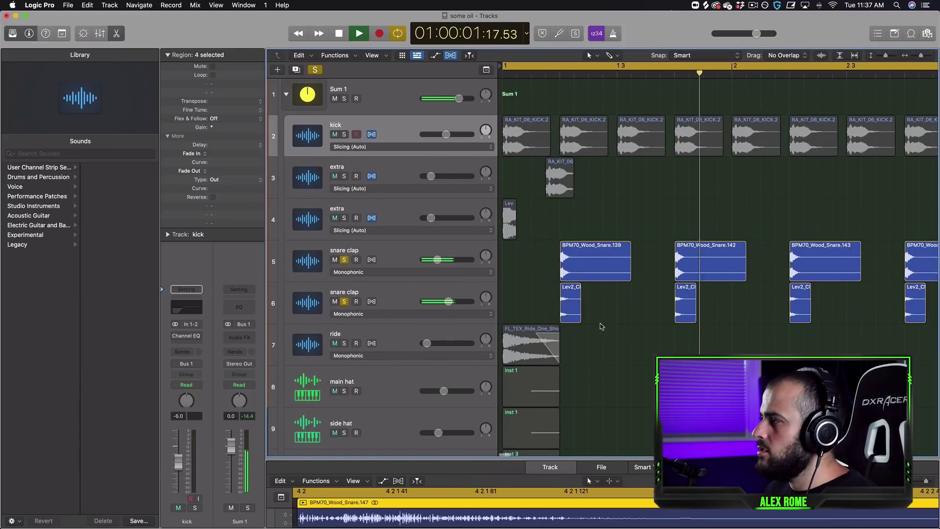
pyautogui.press('space')
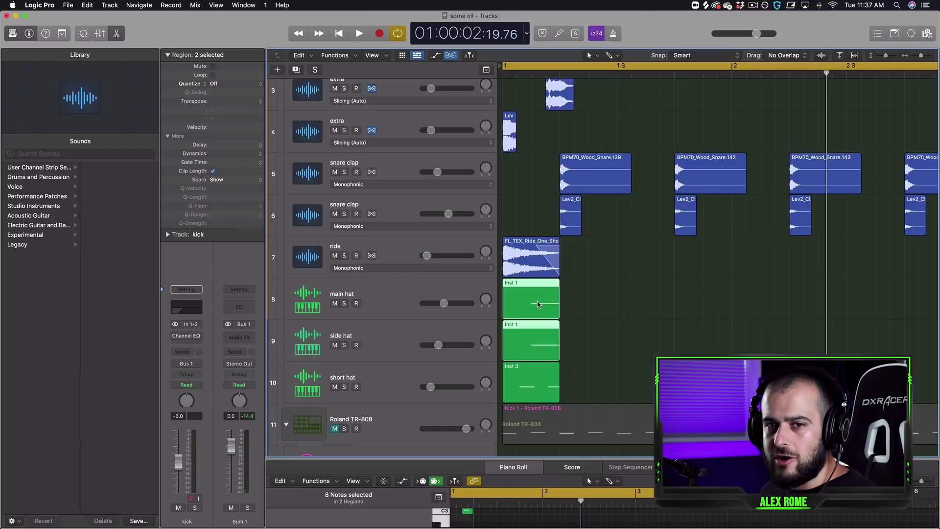
# Step: Compare the hat regions and solo only the main hat track to audition its pattern
pyautogui.moveTo(592, 382); pyautogui.dragTo(534, 305)
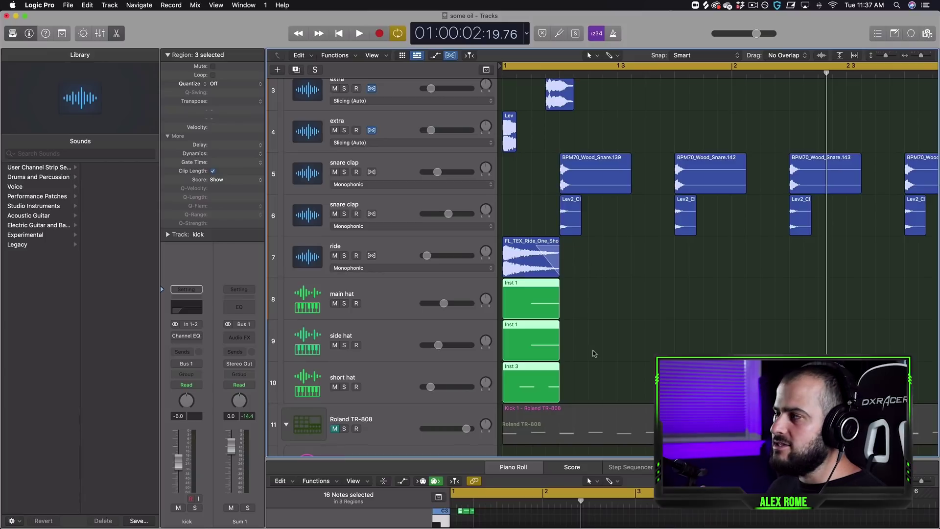
pyautogui.hscroll(1, 594, 353)
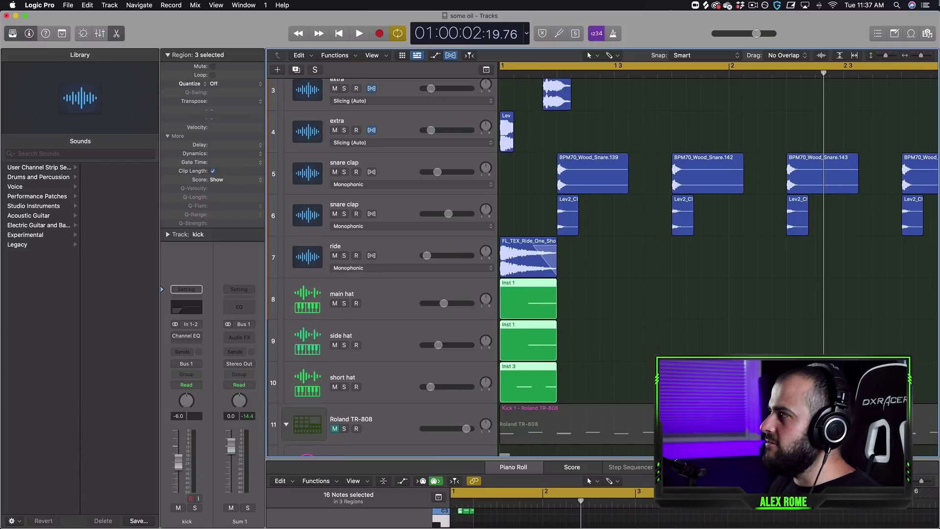
pyautogui.click(387, 339)
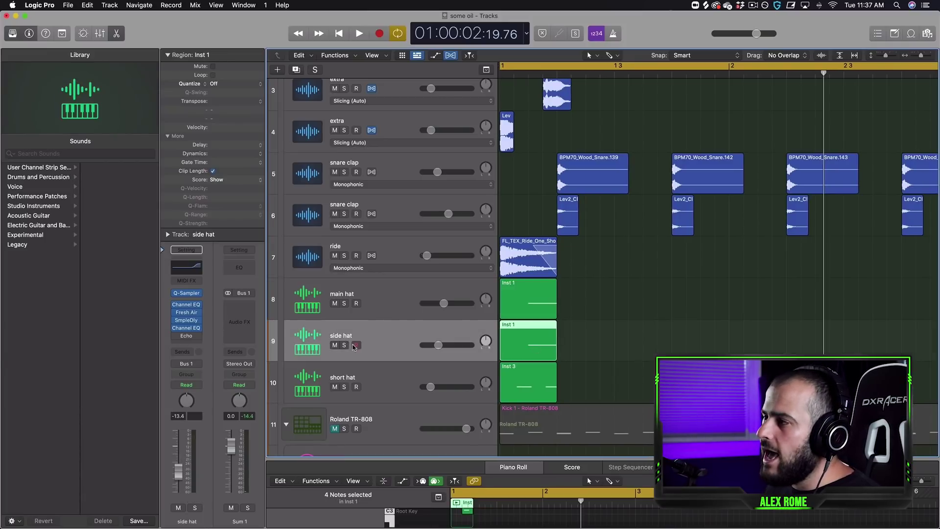
pyautogui.click(344, 345)
pyautogui.click(344, 303)
pyautogui.moveTo(624, 341); pyautogui.dragTo(530, 308)
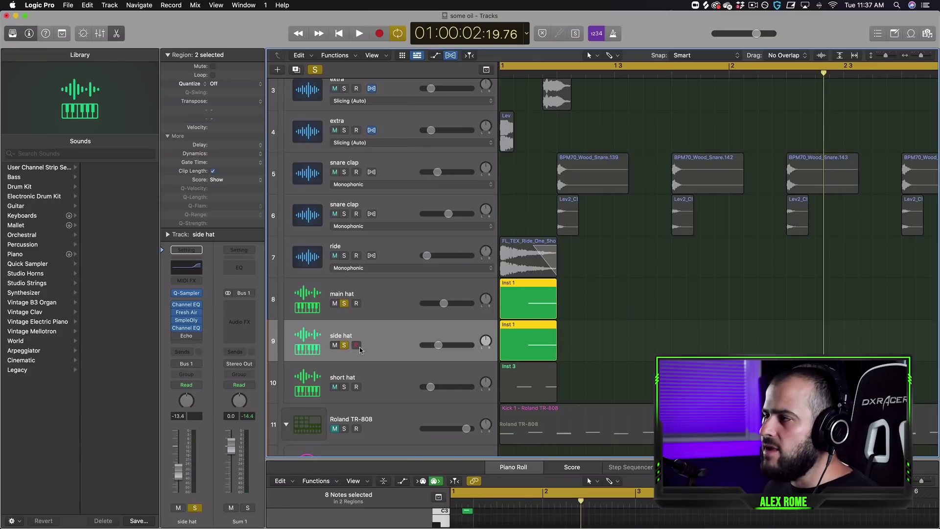
pyautogui.click(344, 345)
pyautogui.press('space')
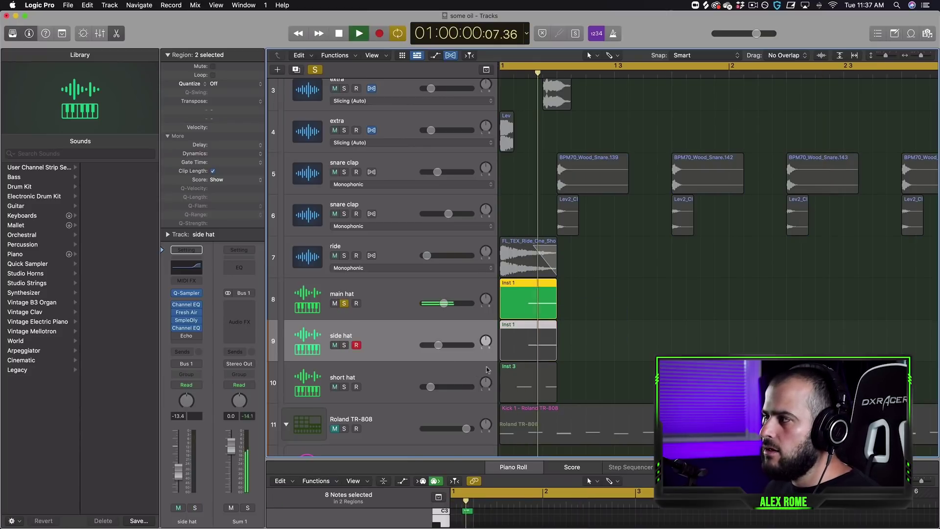
# Step: Repeat the main hat region back to back across the four bars
pyautogui.click(534, 301)
pyautogui.press('super+r')
pyautogui.press('super+r')
pyautogui.press('super+r')
pyautogui.press('super+r')
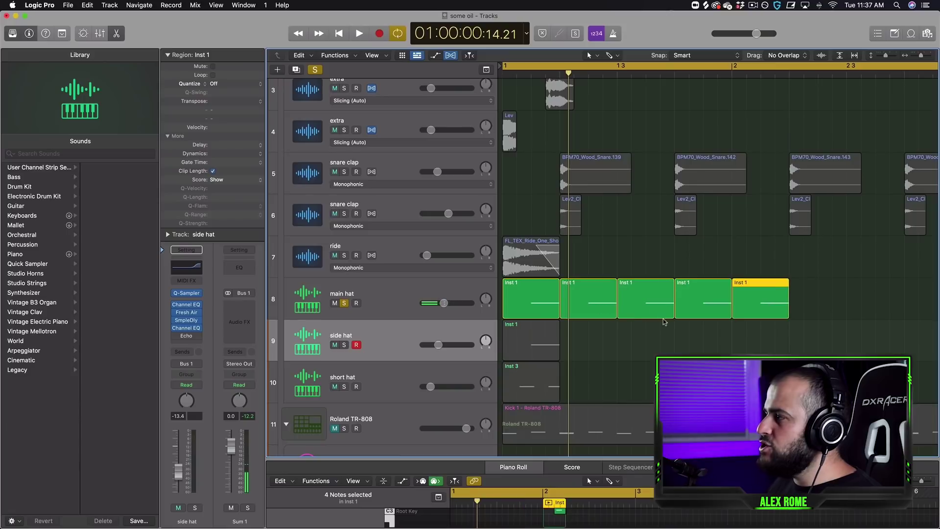
# Step: Solo the kick track alongside the main hat and play the two together
pyautogui.scroll(5, 665, 318)
pyautogui.click(346, 142)
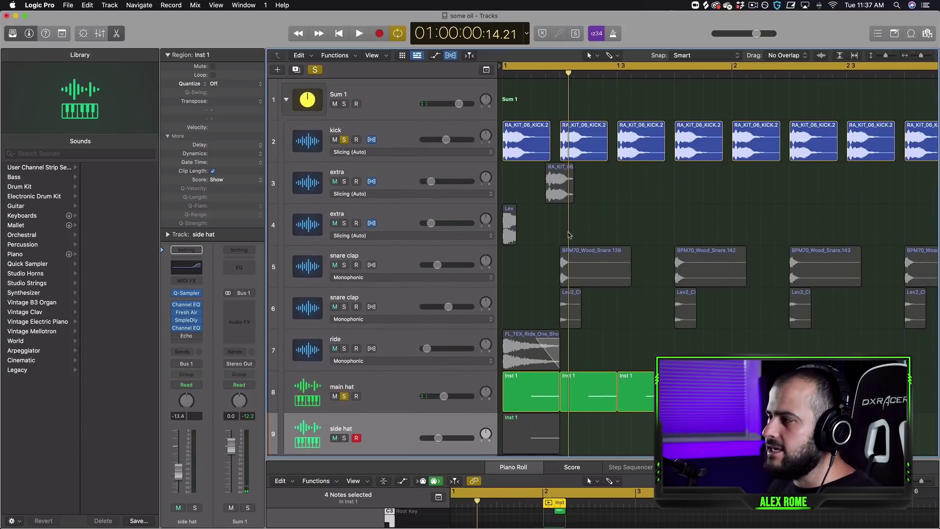
pyautogui.press('space')
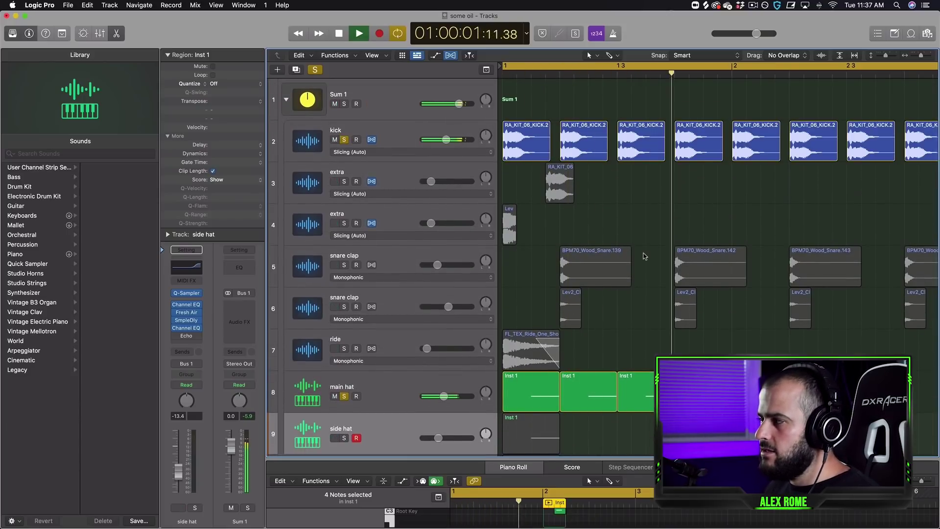
pyautogui.press('space')
# Step: Solo the side hat track in place of the main hat and audition its region with the kick
pyautogui.scroll(-3, 640, 256)
pyautogui.click(350, 370)
pyautogui.click(344, 377)
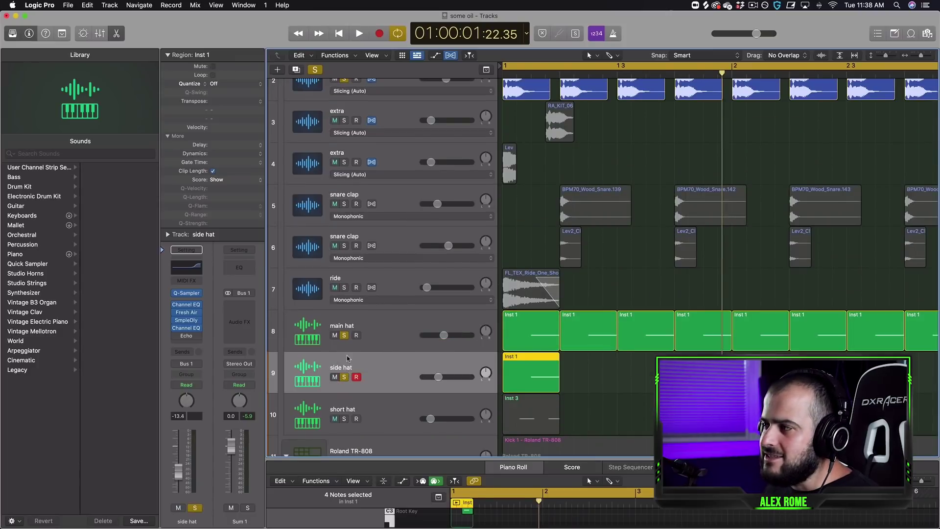
pyautogui.click(345, 336)
pyautogui.click(529, 381)
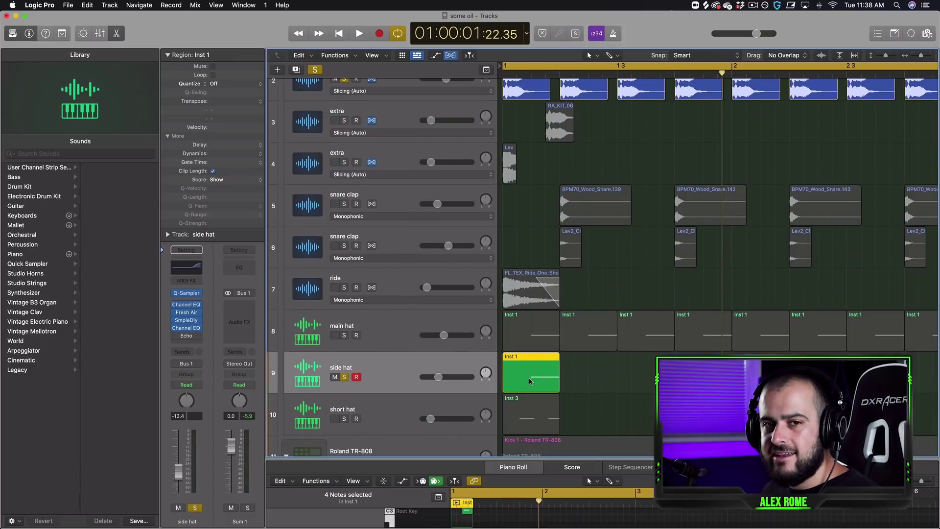
pyautogui.press('space')
pyautogui.press('space')
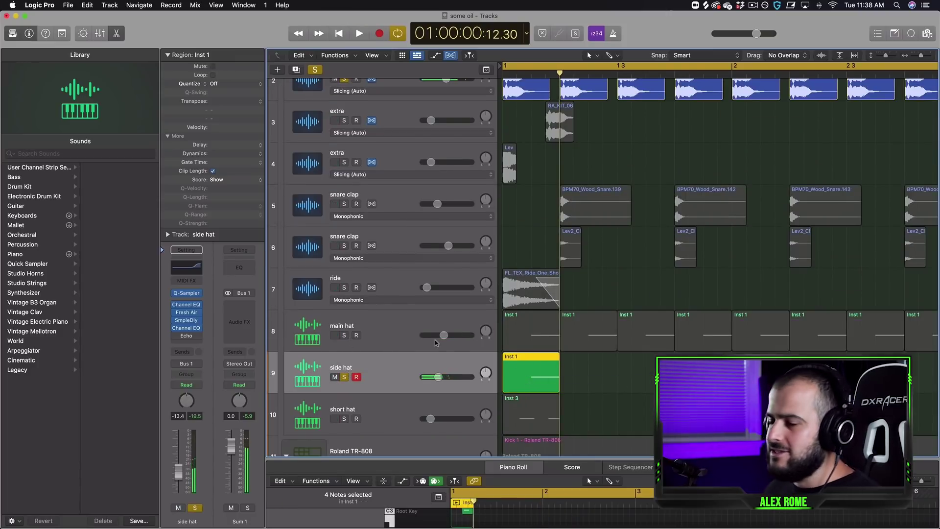
# Step: Solo the main hat again, repeat the side hat region across the four bars, and play both hats with the kick
pyautogui.click(344, 335)
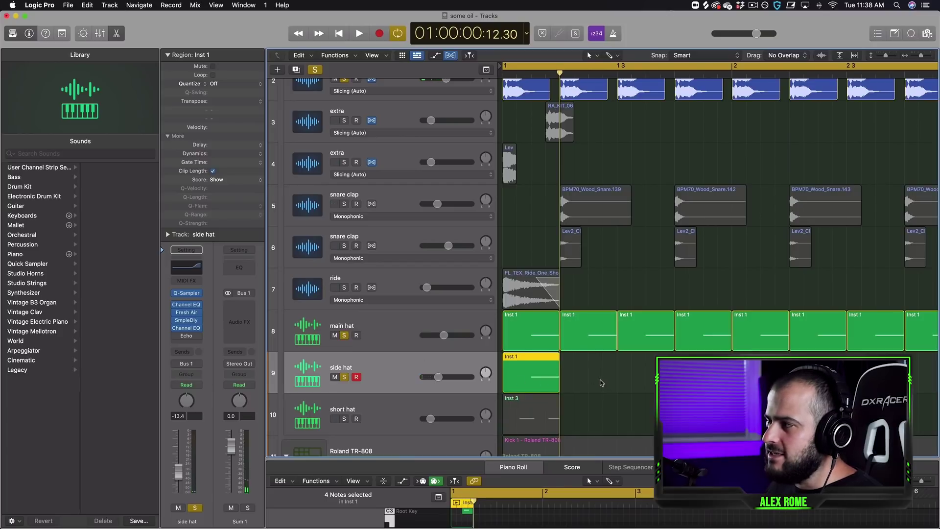
pyautogui.press('super+r')
pyautogui.press('super+r')
pyautogui.press('super+r')
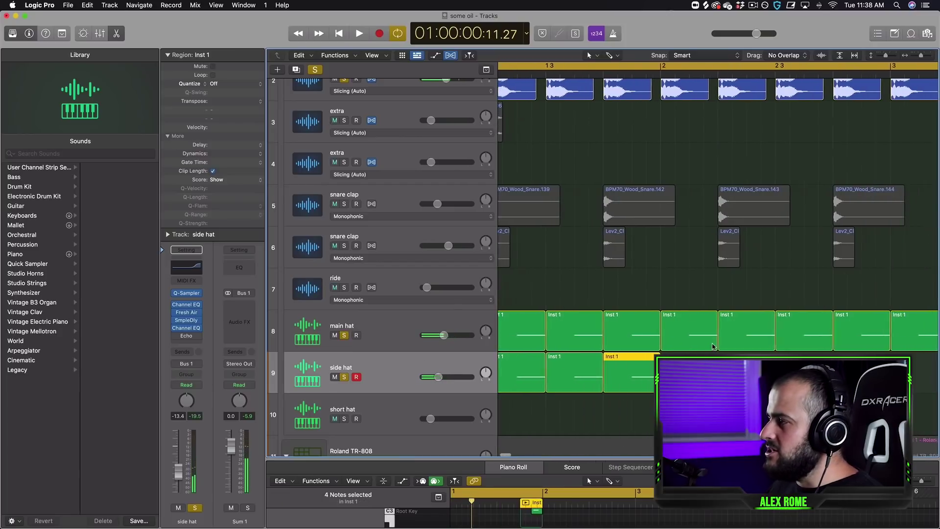
pyautogui.press('super+r')
pyautogui.press('super+r')
pyautogui.press('super+r')
pyautogui.press('super+r')
pyautogui.press('super+r')
pyautogui.press('super+r')
pyautogui.press('super+r')
pyautogui.press('super+r')
pyautogui.press('super+r')
pyautogui.press('super+r')
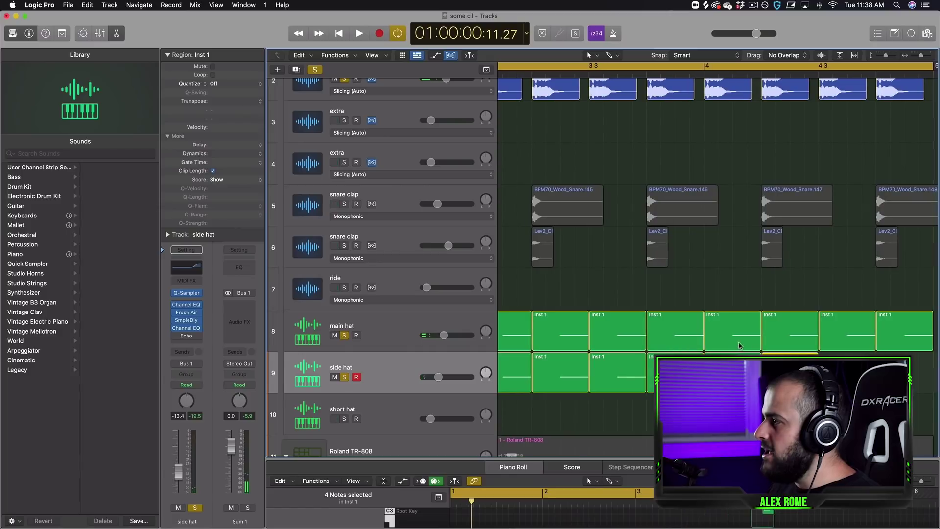
pyautogui.press('super+r')
pyautogui.press('super+r')
pyautogui.hscroll(2, 739, 346)
pyautogui.hscroll(-12, 739, 346)
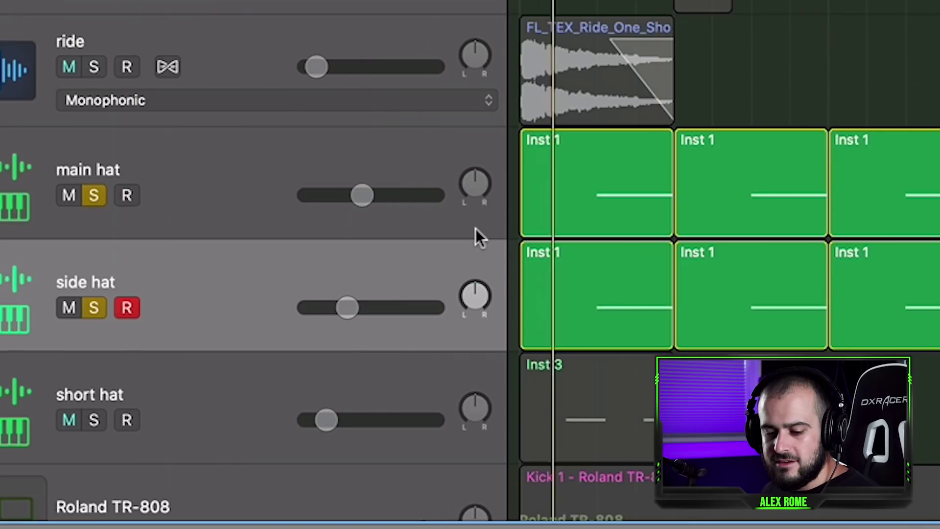
pyautogui.press('space')
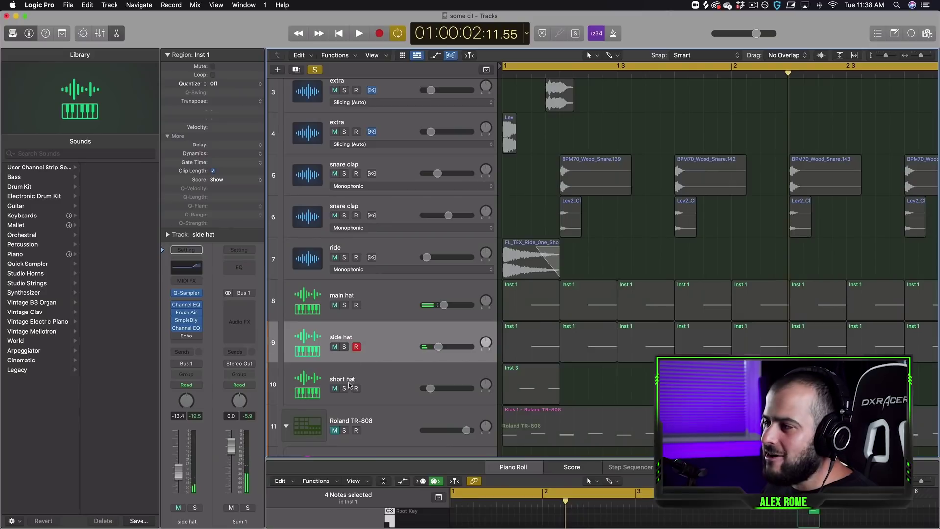
# Step: Solo the short hat track on its own and examine its region's two notes enlarged in the Piano Roll
pyautogui.click(350, 385)
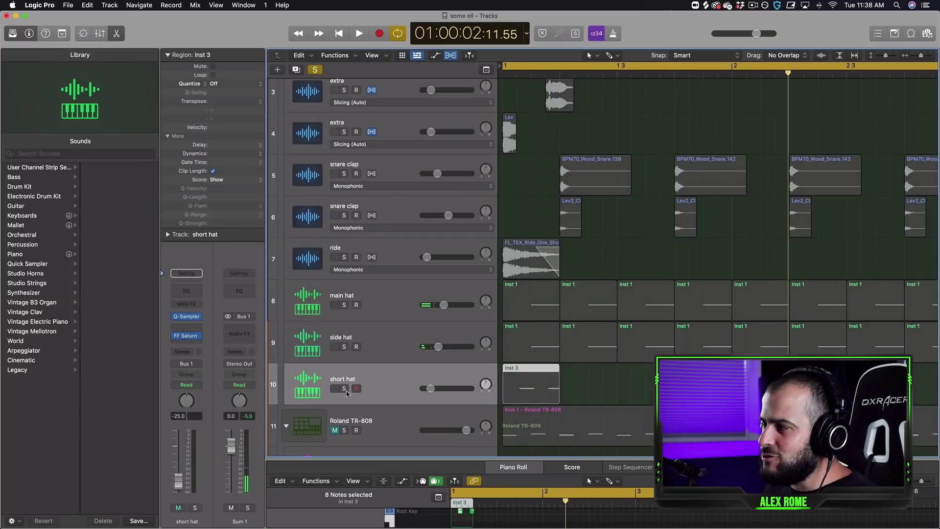
pyautogui.press('s')
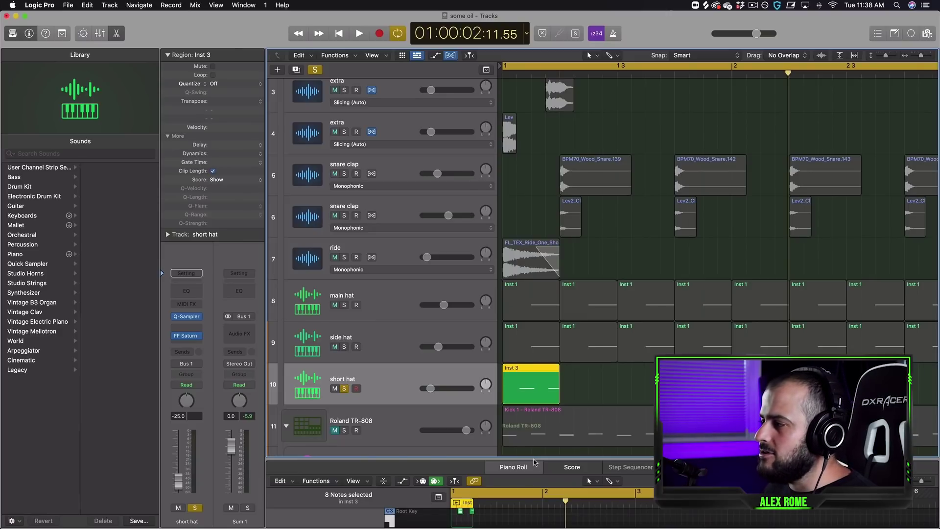
pyautogui.moveTo(534, 462); pyautogui.dragTo(538, 301)
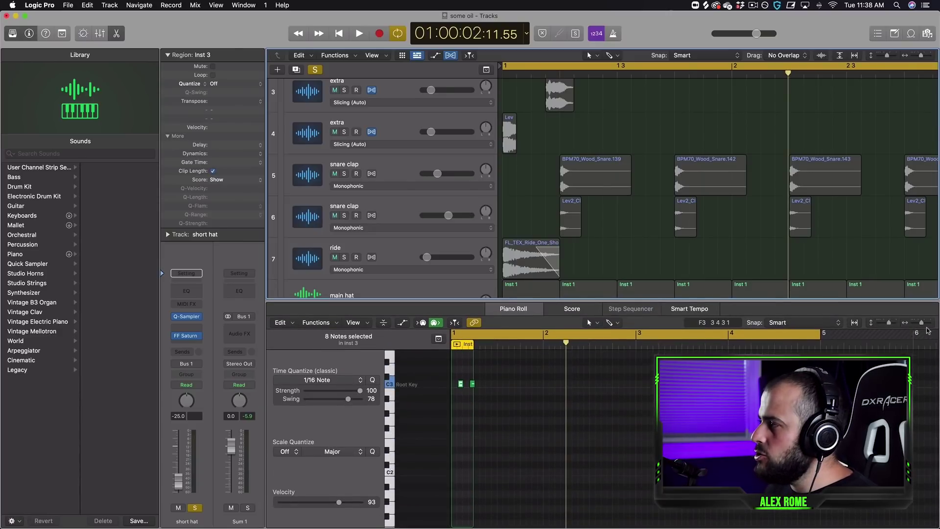
pyautogui.moveTo(921, 322); pyautogui.dragTo(924, 322)
pyautogui.moveTo(587, 410); pyautogui.dragTo(490, 355)
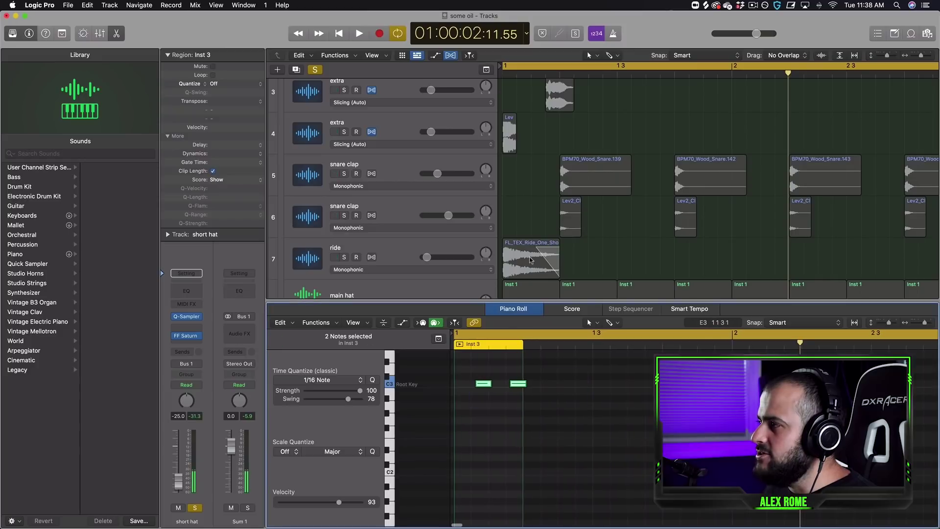
# Step: Repeat the short hat region back to back and play it with the main hat and side hat soloed alongside
pyautogui.scroll(-5, 531, 259)
pyautogui.click(345, 174)
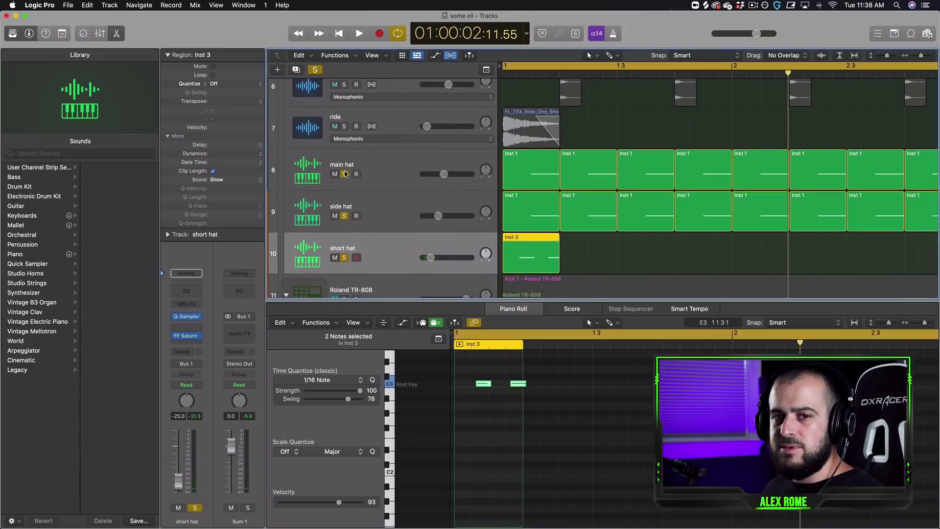
pyautogui.press('super+r')
pyautogui.press('super+r')
pyautogui.press('space')
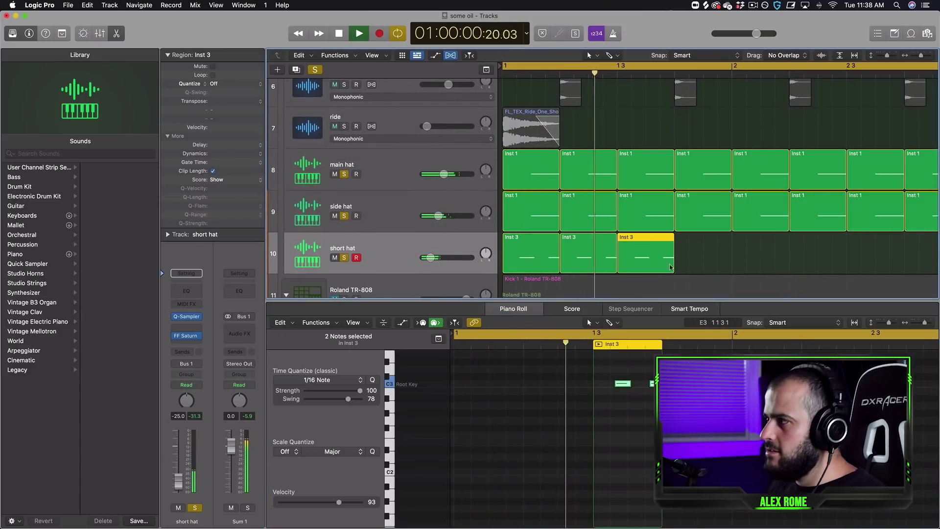
pyautogui.moveTo(706, 259); pyautogui.dragTo(534, 256)
pyautogui.press('super+r')
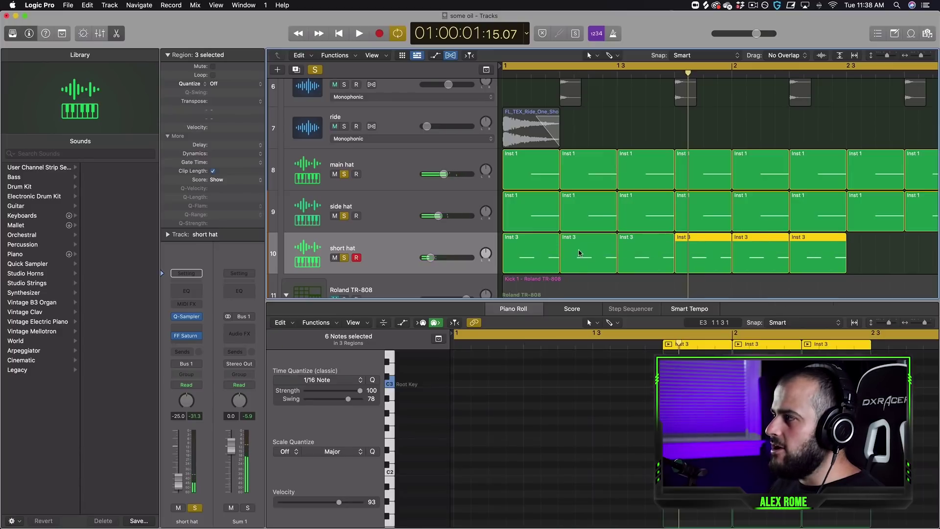
# Step: Try removing alternate short hat regions, starting with the second one, and play the hats
pyautogui.click(592, 262)
pyautogui.press('Delete')
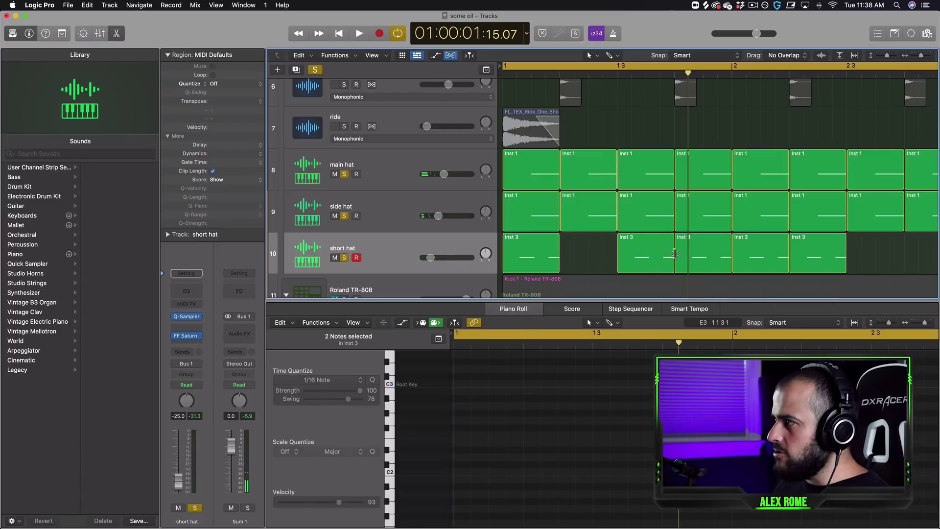
pyautogui.click(675, 253)
pyautogui.press('Delete')
pyautogui.press('space')
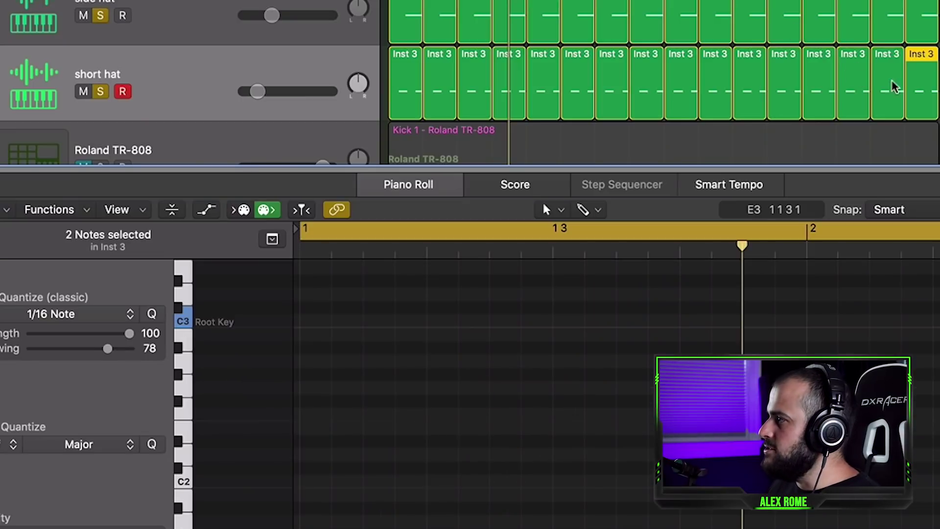
# Step: Show all main, side and short hat regions together in the Piano Roll and shorten the first beat's overlapping C3 notes
pyautogui.moveTo(939, 69); pyautogui.dragTo(385, 0)
pyautogui.scroll(3, 367, 321)
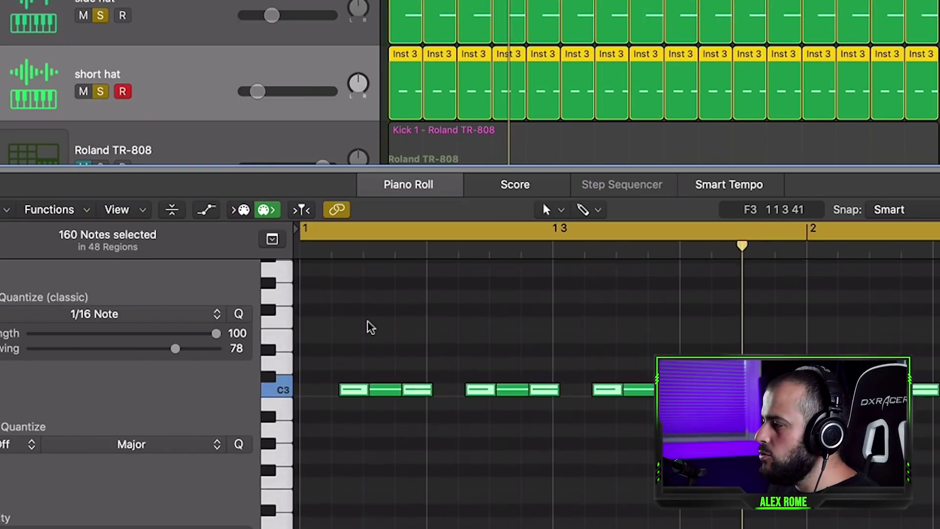
pyautogui.click(379, 400)
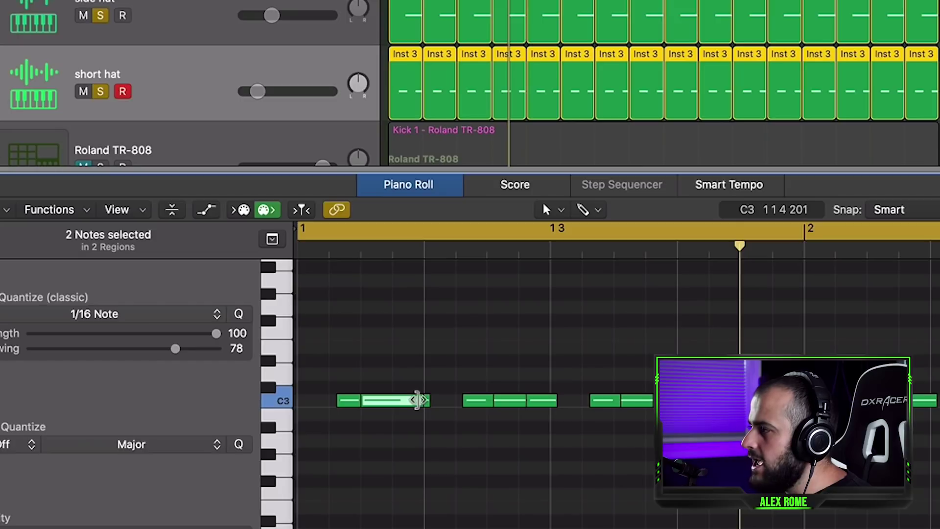
pyautogui.moveTo(417, 400); pyautogui.dragTo(357, 407)
pyautogui.hscroll(-1, 350, 414)
pyautogui.hscroll(1, 355, 401)
pyautogui.scroll(1, 363, 403)
# Step: Audition the first beat's three hat hits one by one in the Piano Roll and close the editor
pyautogui.moveTo(405, 427); pyautogui.dragTo(422, 414)
pyautogui.moveTo(357, 428); pyautogui.dragTo(342, 406)
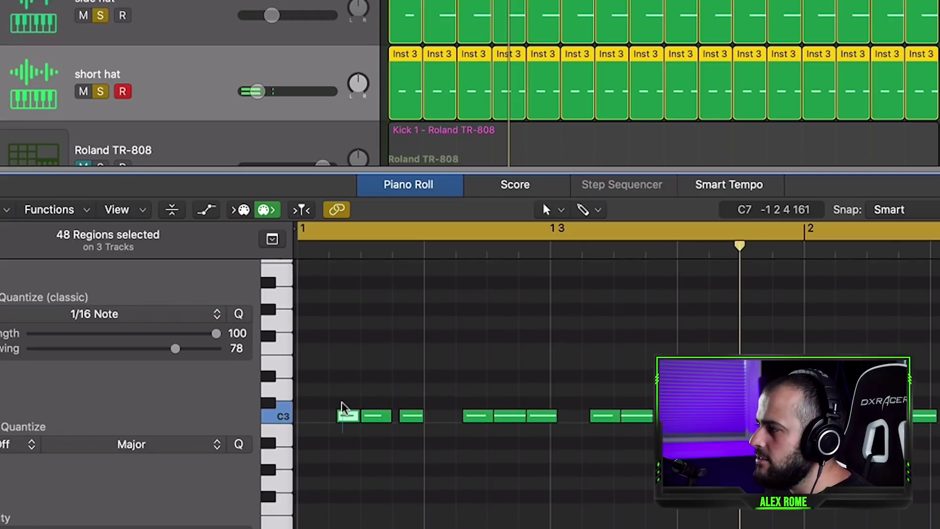
pyautogui.scroll(-1, 360, 436)
pyautogui.moveTo(354, 441); pyautogui.dragTo(343, 415)
pyautogui.click(379, 416)
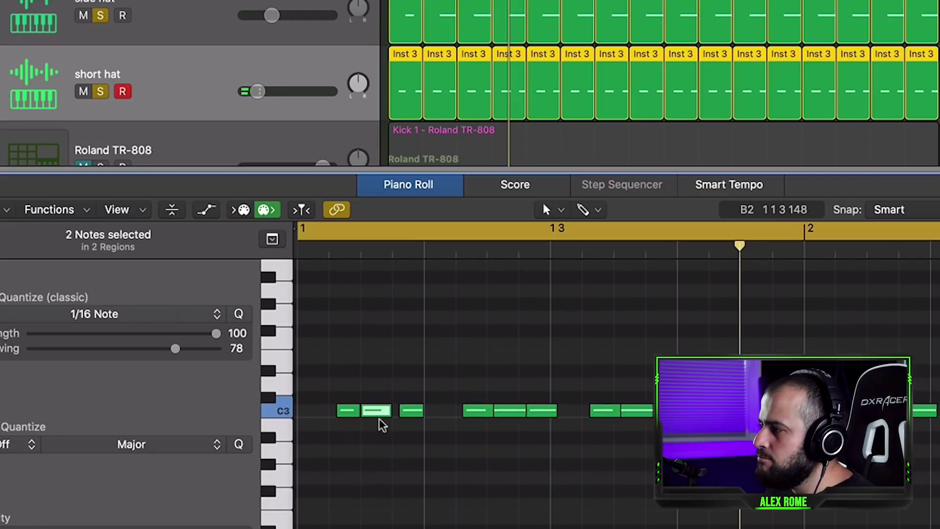
pyautogui.scroll(-1, 380, 416)
pyautogui.click(411, 410)
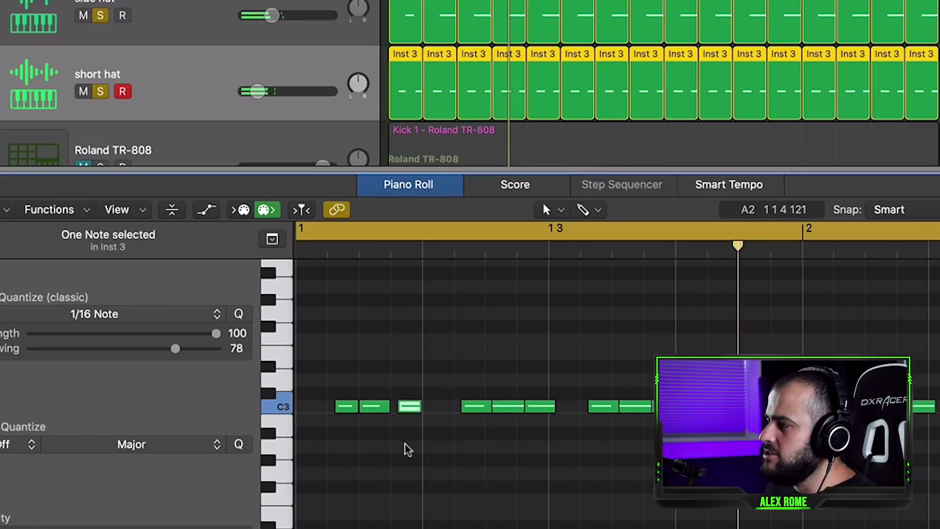
pyautogui.press('p')
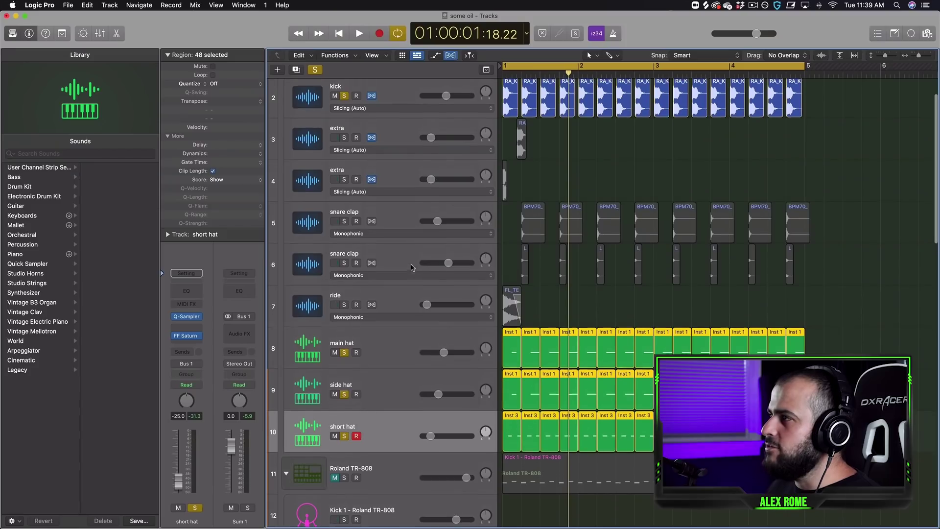
# Step: Solo the Roland TR-808 track in place of the kick and hats and play its pattern
pyautogui.scroll(4, 412, 265)
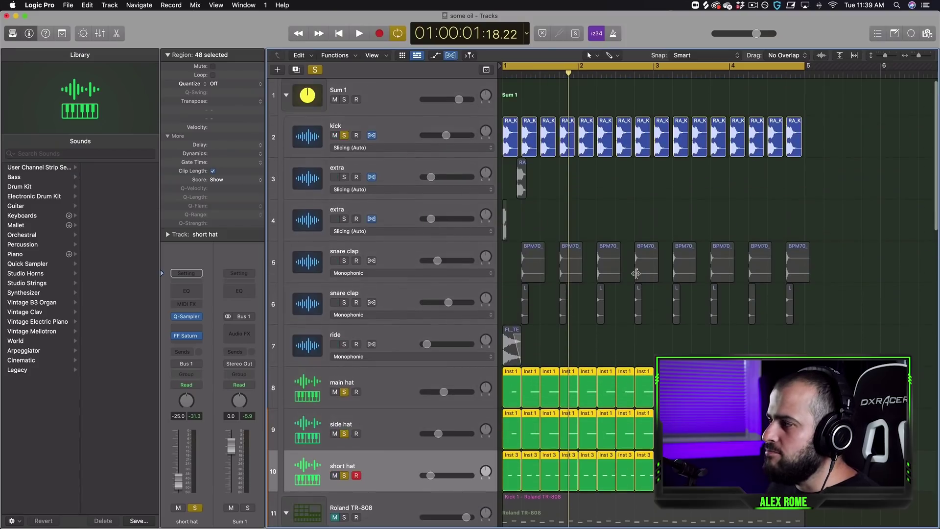
pyautogui.scroll(-3, 636, 273)
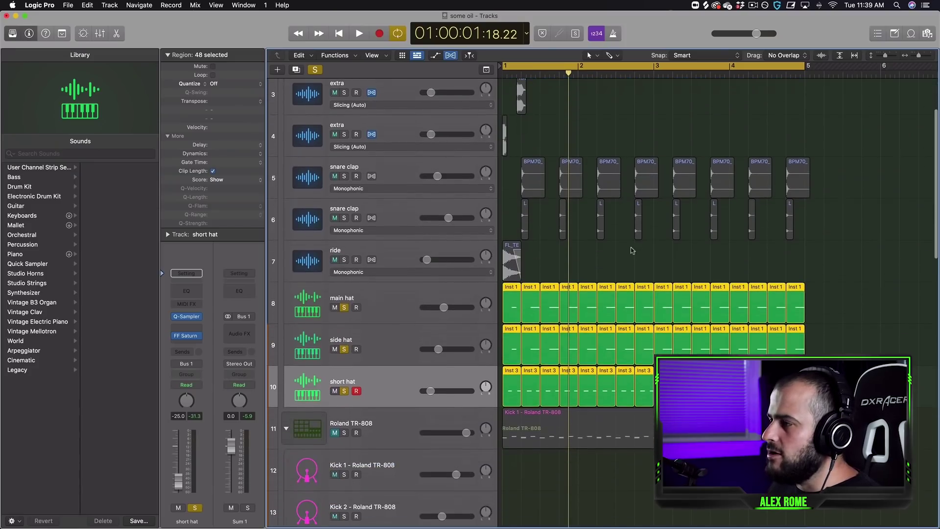
pyautogui.scroll(-3, 611, 329)
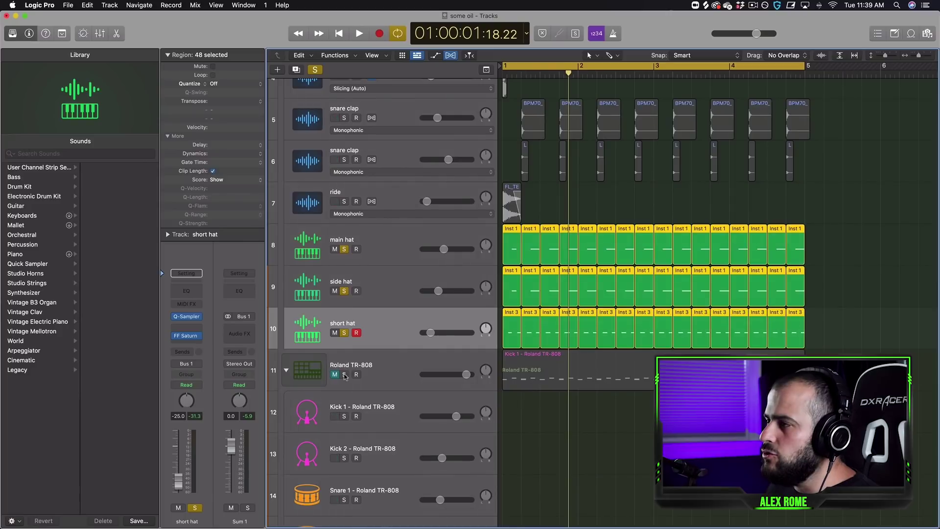
pyautogui.click(344, 375)
pyautogui.moveTo(345, 332); pyautogui.dragTo(344, 249)
pyautogui.scroll(7, 345, 239)
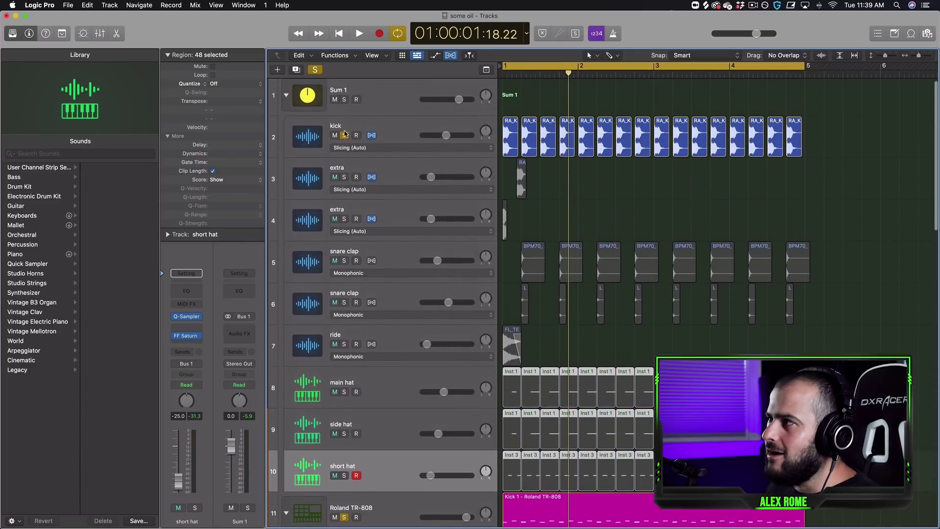
pyautogui.scroll(-10, 581, 354)
pyautogui.press('space')
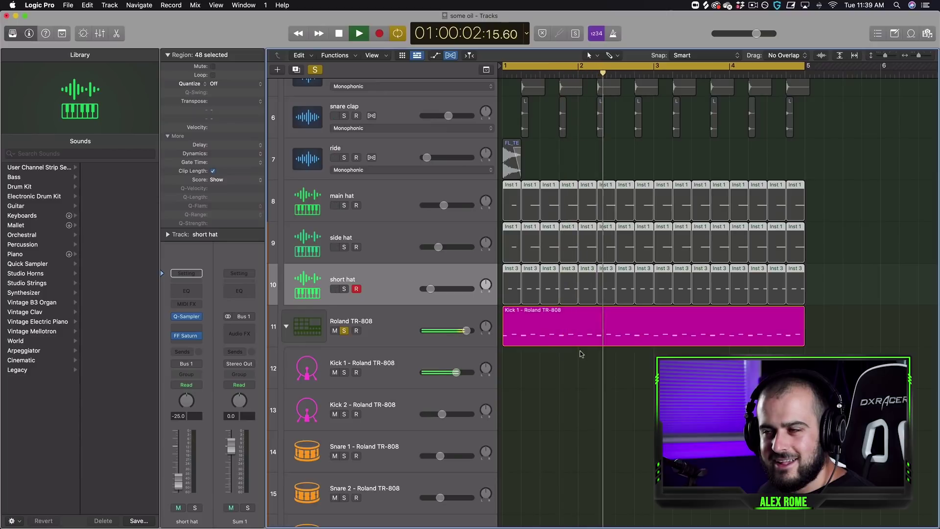
pyautogui.press('space')
# Step: Take the Roland TR-808 out of solo and play the whole beat with all unmuted tracks
pyautogui.click(344, 331)
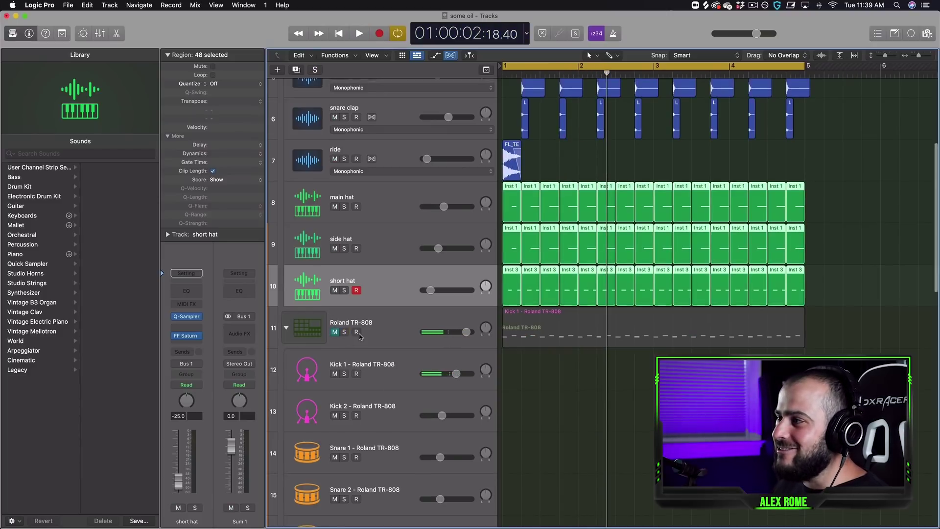
pyautogui.scroll(10, 454, 440)
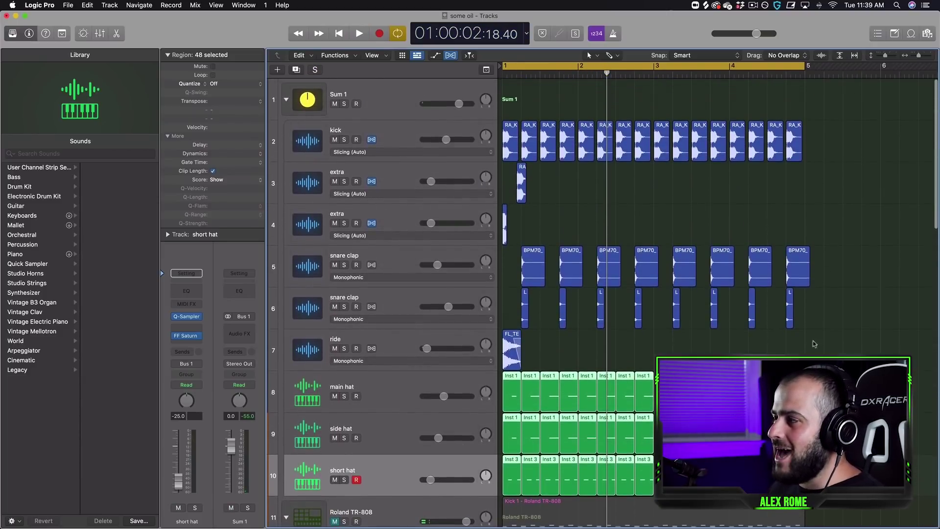
pyautogui.press('space')
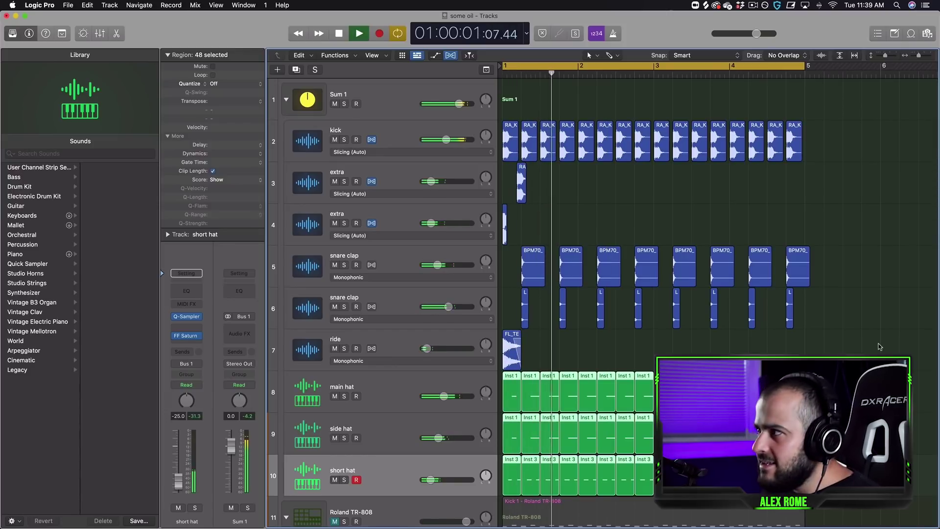
pyautogui.press('space')
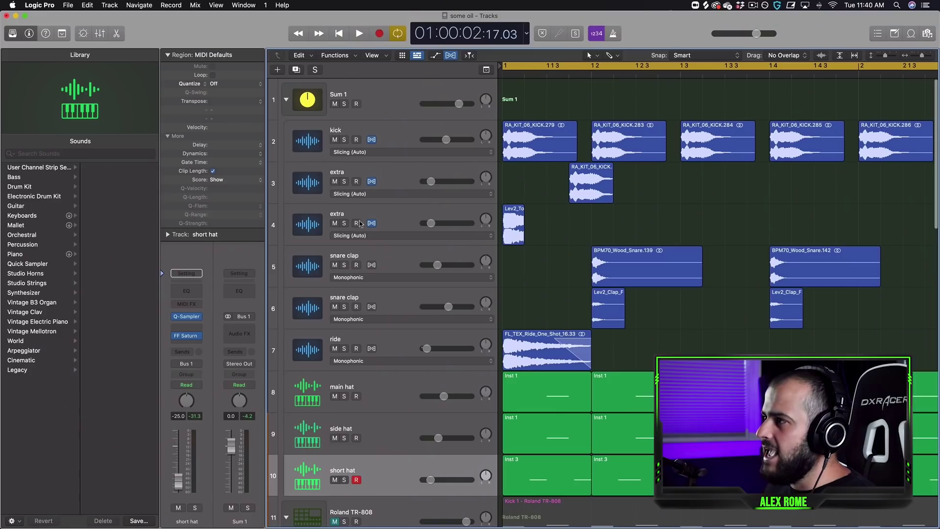
# Step: Solo both extra tracks and audition their kick and tom hits together
pyautogui.click(344, 222)
pyautogui.click(344, 181)
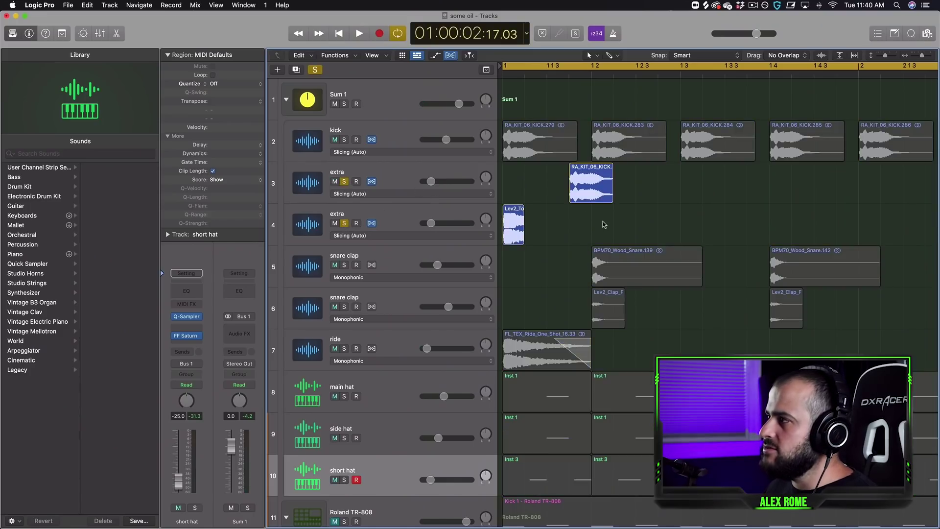
pyautogui.press('space')
pyautogui.press('space')
pyautogui.moveTo(921, 55); pyautogui.dragTo(920, 55)
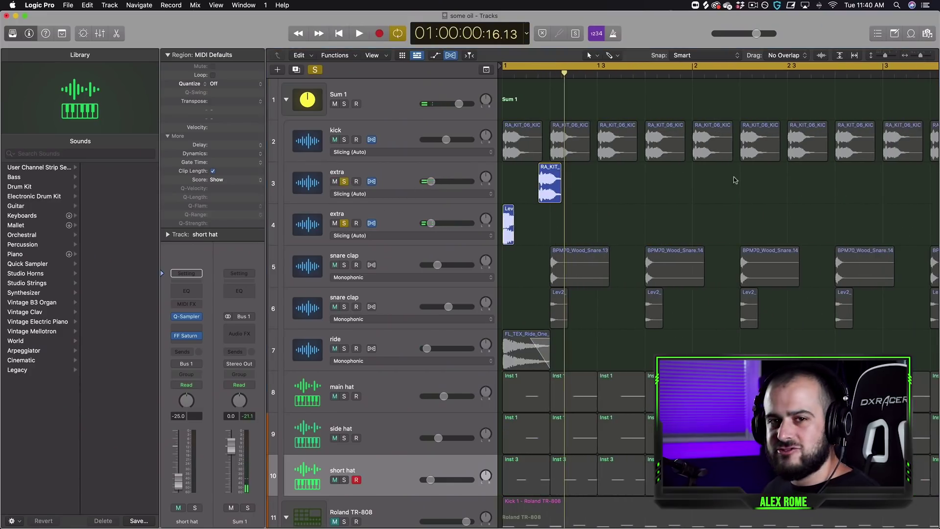
# Step: Unsolo the extra tracks, then move the tom hit to just before beat 3 of bar 1 and the extra kick into bar 2 during playback
pyautogui.click(343, 223)
pyautogui.moveTo(563, 228); pyautogui.dragTo(500, 187)
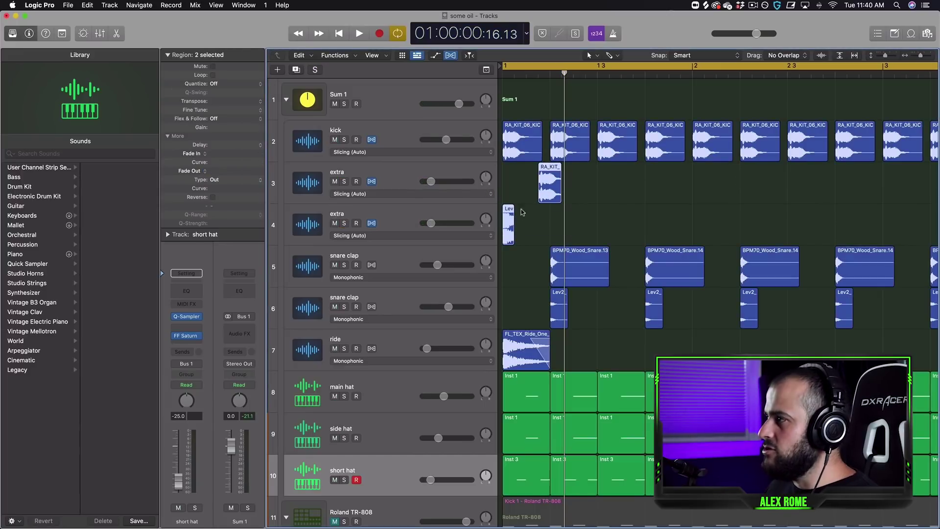
pyautogui.moveTo(509, 225); pyautogui.dragTo(592, 224)
pyautogui.press('space')
pyautogui.moveTo(630, 194); pyautogui.dragTo(775, 194)
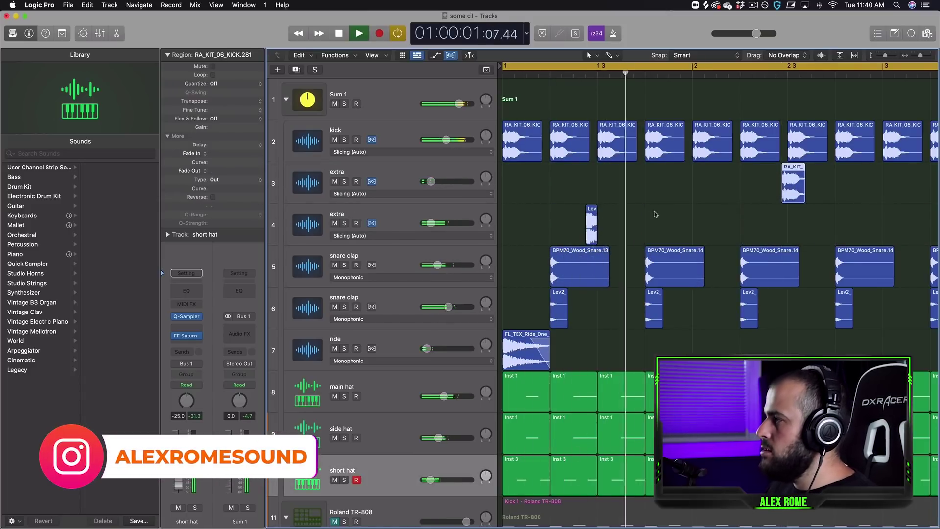
pyautogui.press('space')
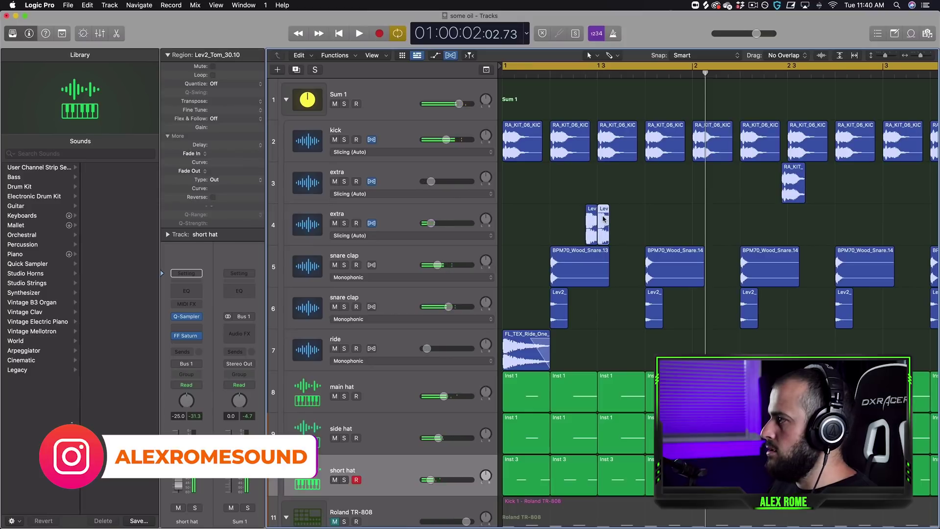
# Step: Place a copy of the tom hit just before beat 3 of bar 2 and play the beat from the start
pyautogui.moveTo(604, 218); pyautogui.dragTo(783, 219)
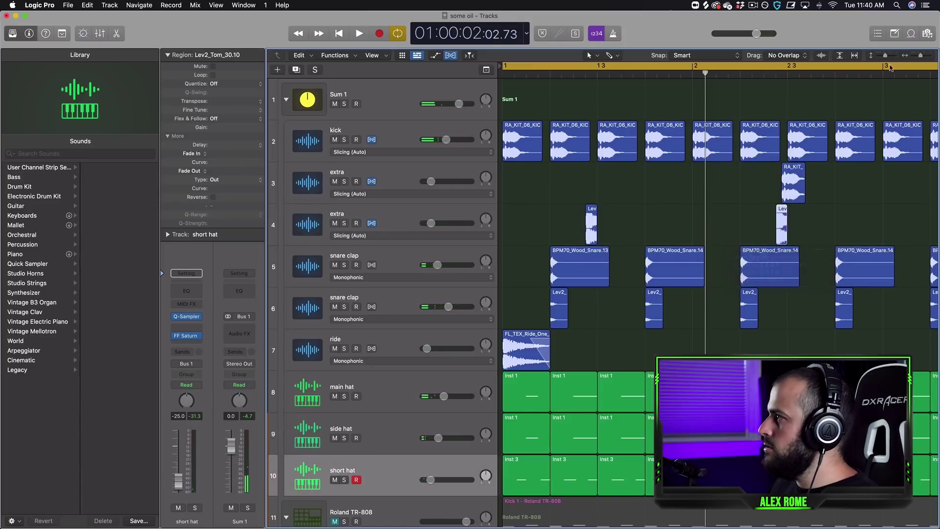
pyautogui.press('super+Left')
pyautogui.press('space')
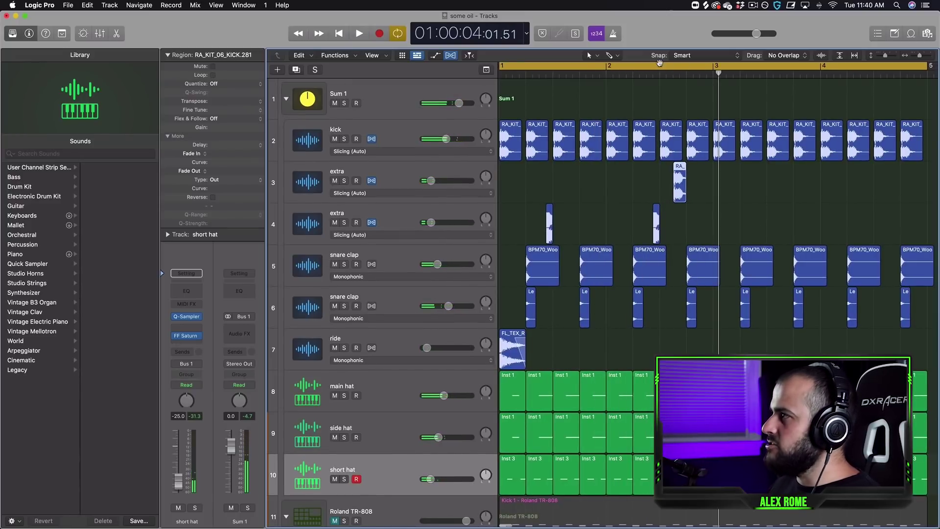
# Step: Duplicate the extra kick from bar 2 to the same spot in bar 4 and play the full beat
pyautogui.moveTo(659, 63); pyautogui.dragTo(780, 63)
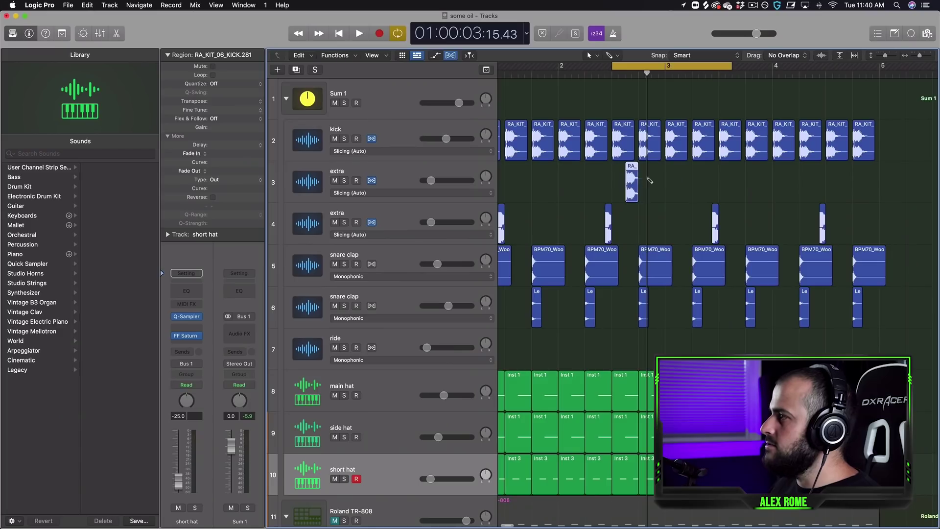
pyautogui.moveTo(645, 180); pyautogui.dragTo(845, 179)
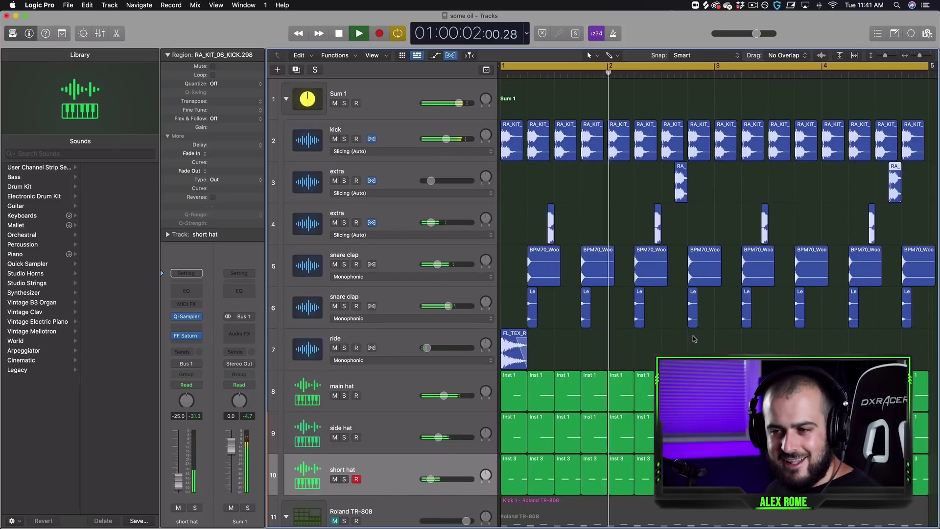
pyautogui.press('space')
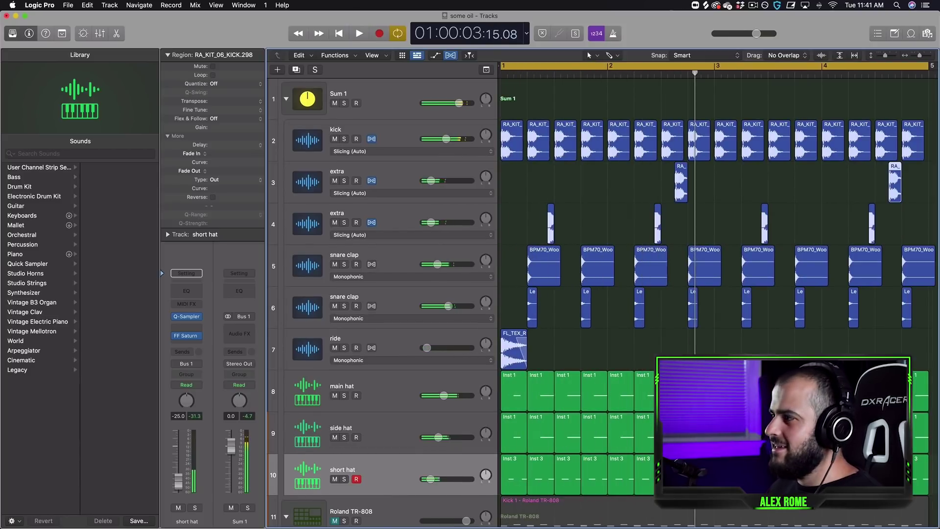
# Step: Solo the ride track, audition its FL_TEX_R sample, and unsolo the track
pyautogui.moveTo(556, 363); pyautogui.dragTo(499, 354)
pyautogui.click(344, 348)
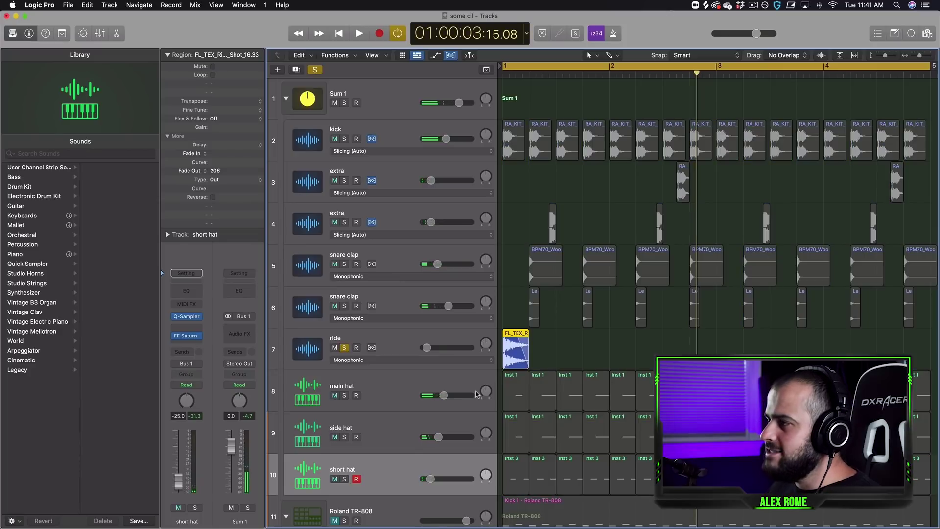
pyautogui.press('space')
pyautogui.press('space')
pyautogui.click(344, 348)
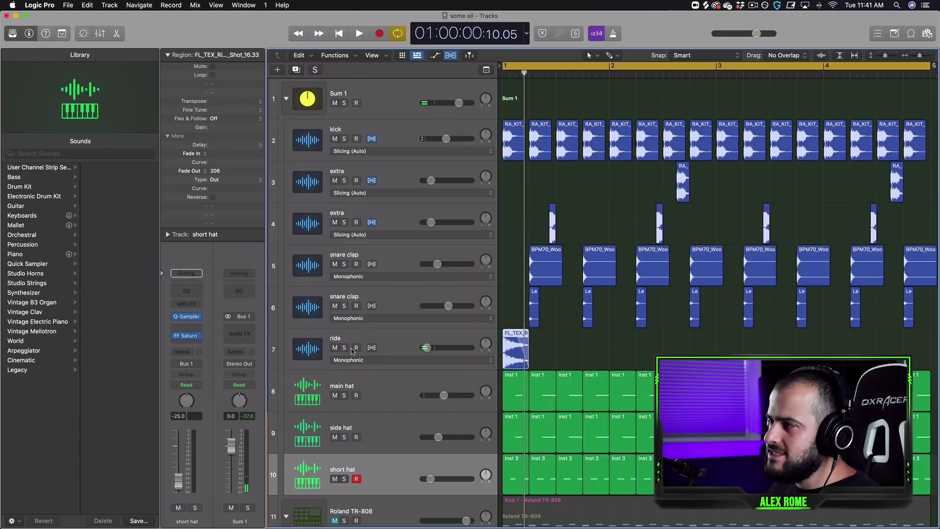
# Step: Repeat the ride sample from the start of bar 1 to the end of bar 4
pyautogui.moveTo(576, 356); pyautogui.dragTo(547, 347)
pyautogui.click(512, 345)
pyautogui.press('super+r')
pyautogui.press('super+r')
pyautogui.press('super+r')
pyautogui.press('super+r')
pyautogui.press('super+r')
pyautogui.press('super+r')
pyautogui.press('super+r')
pyautogui.press('super+r')
pyautogui.press('super+r')
pyautogui.hscroll(3, 583, 339)
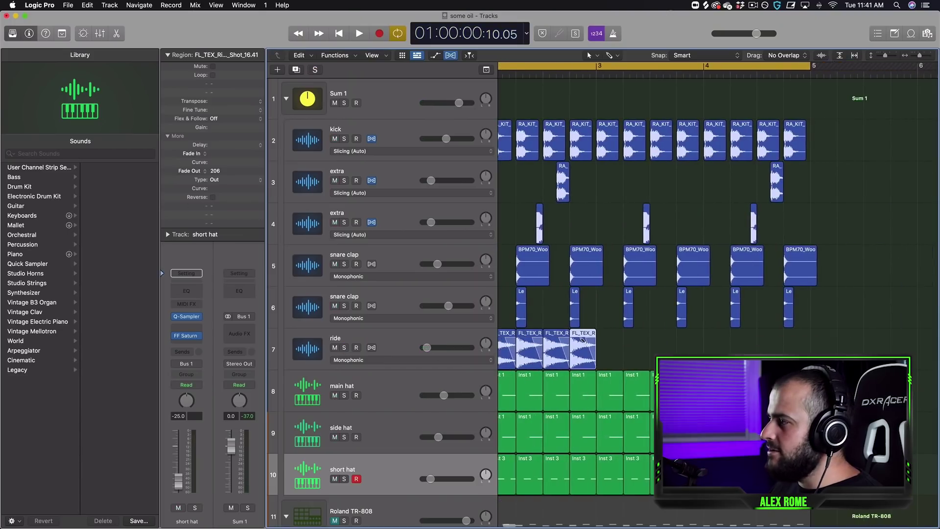
pyautogui.press('super+r')
pyautogui.press('super+r')
pyautogui.press('super+r')
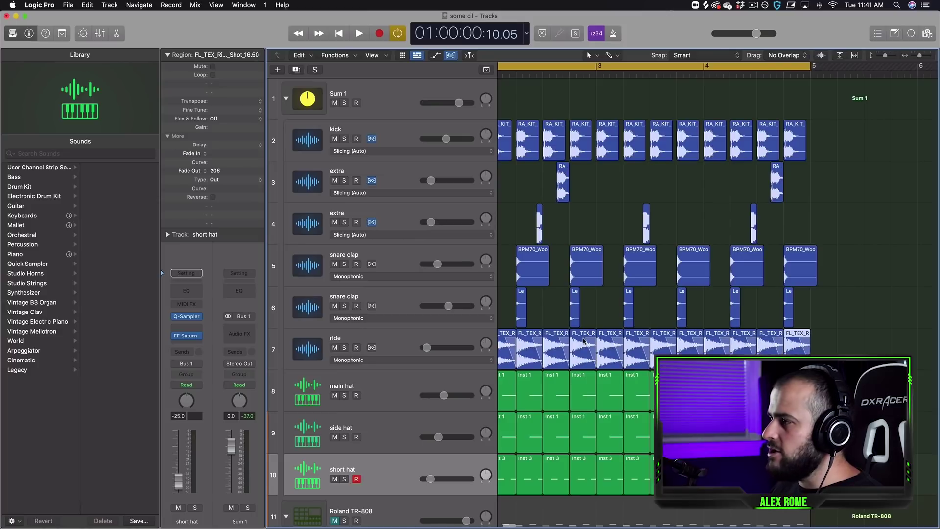
pyautogui.hscroll(-5, 582, 341)
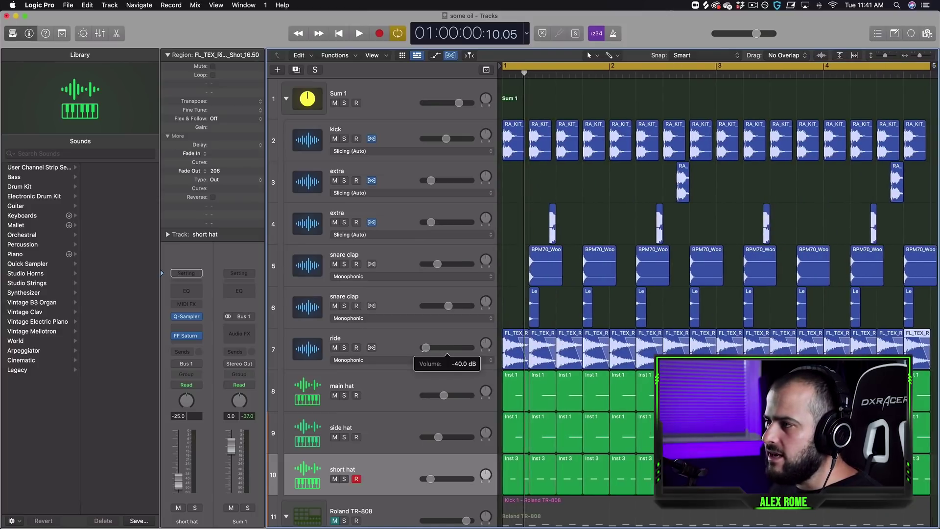
# Step: Play the full four-bar beat with the ride included, keeping the whole loop in view
pyautogui.press('space')
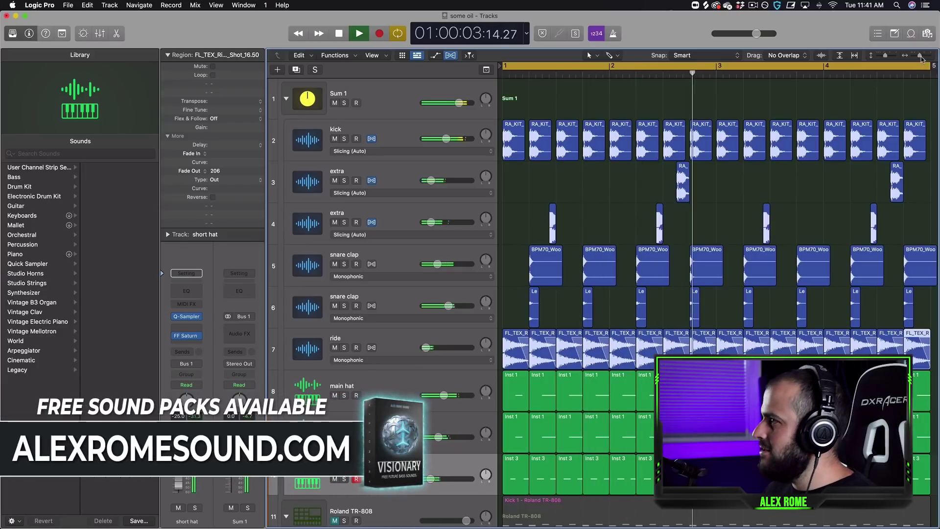
pyautogui.moveTo(921, 57); pyautogui.dragTo(919, 58)
pyautogui.hscroll(-2, 926, 125)
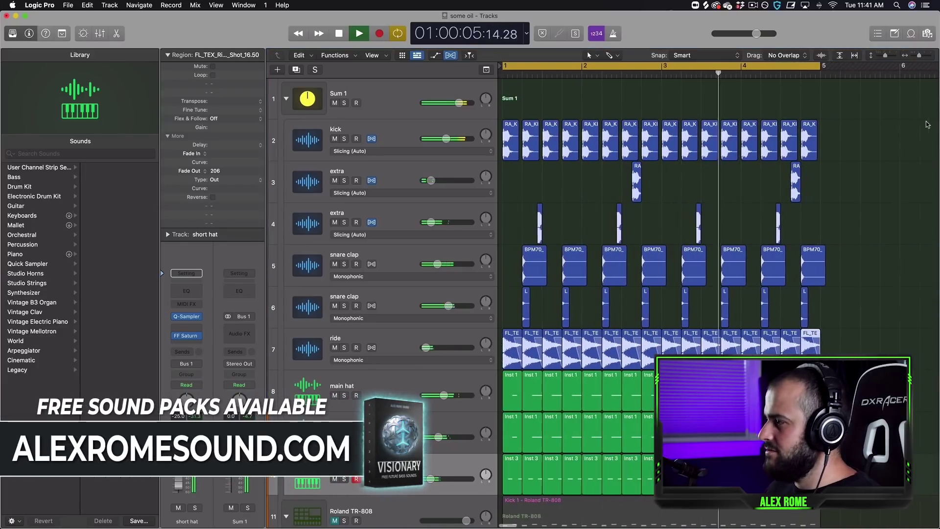
pyautogui.press('space')
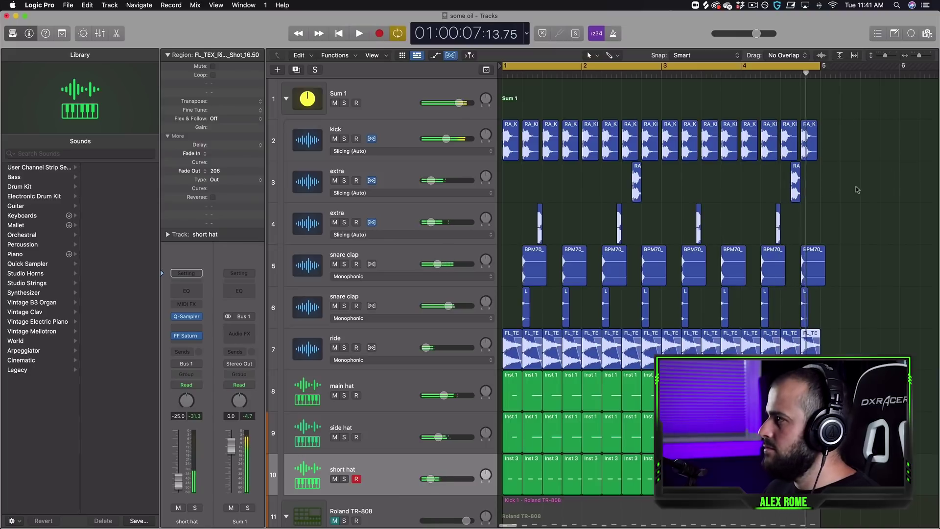
# Step: Open OTT on the Stereo Out and sweep its Depth from 0 % up to 98 % and back down during playback
pyautogui.click(380, 97)
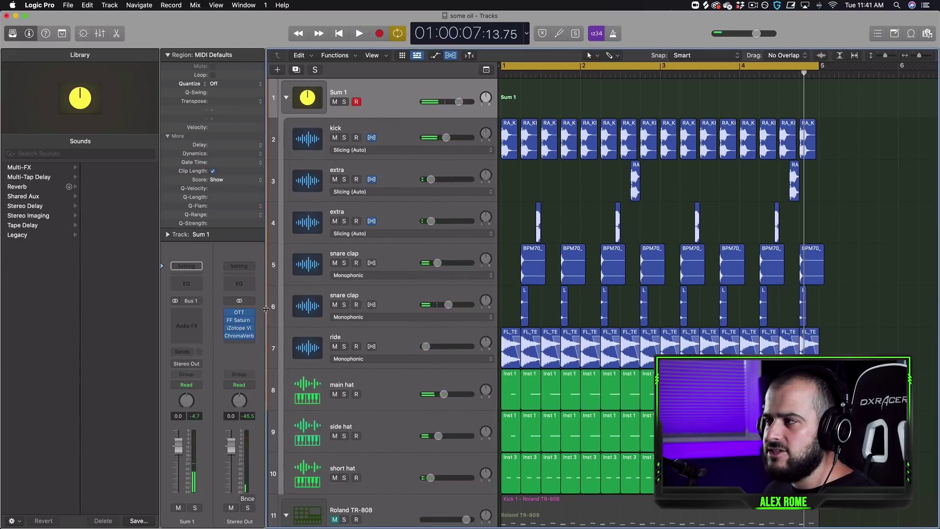
pyautogui.click(240, 314)
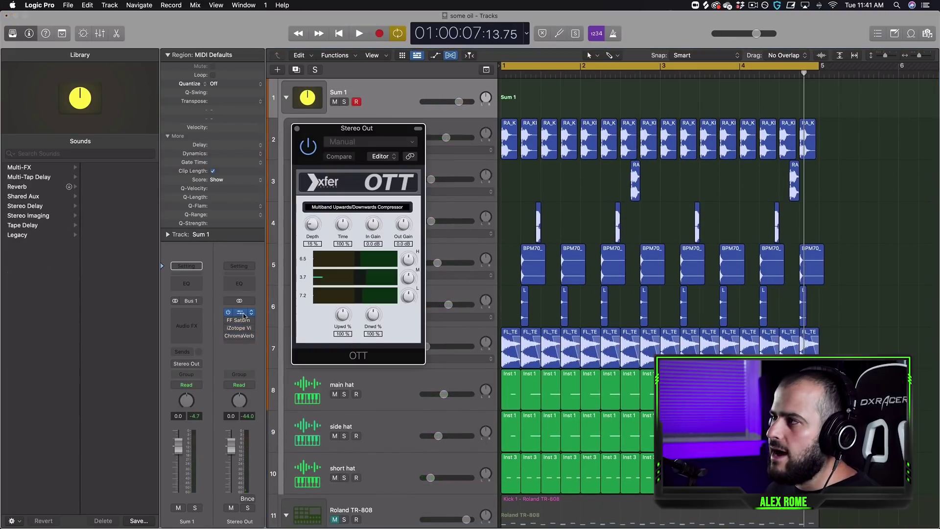
pyautogui.moveTo(312, 224); pyautogui.dragTo(311, 245)
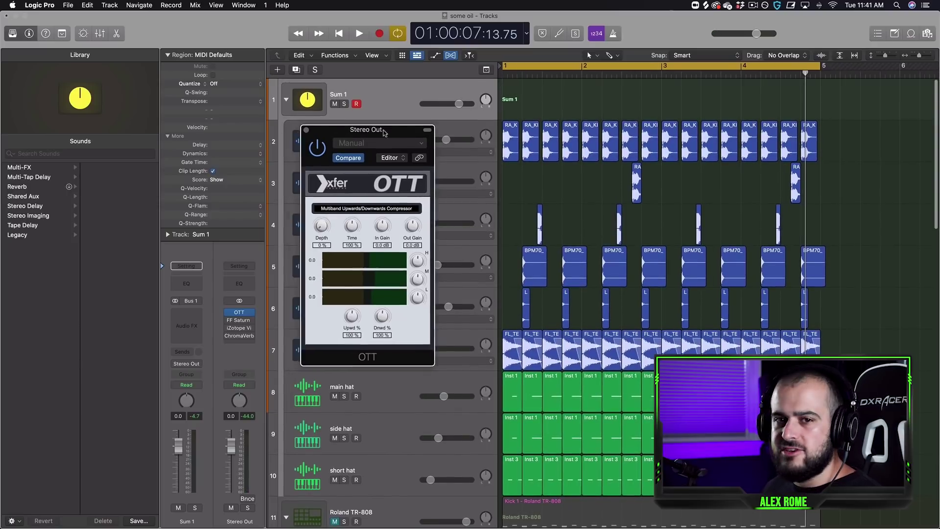
pyautogui.moveTo(370, 129); pyautogui.dragTo(711, 174)
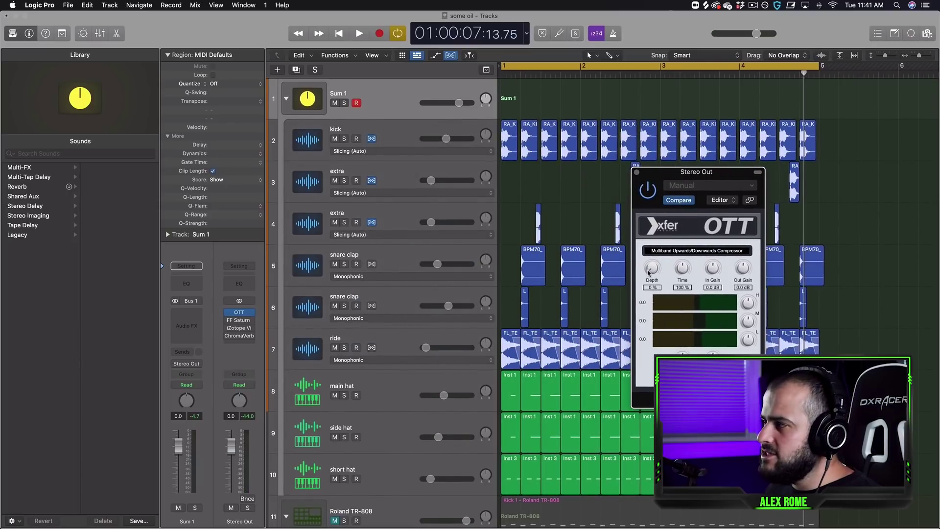
pyautogui.moveTo(648, 272); pyautogui.dragTo(652, 247)
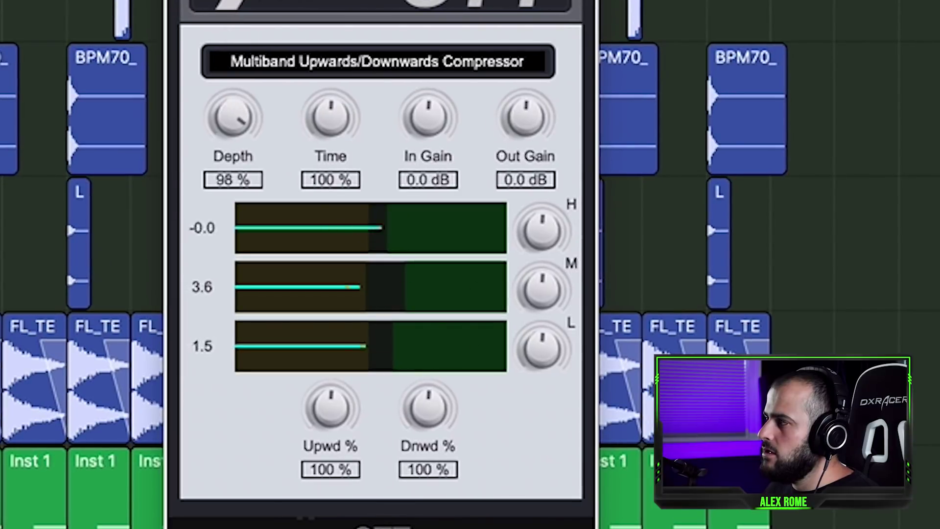
pyautogui.moveTo(264, 69); pyautogui.dragTo(258, 101)
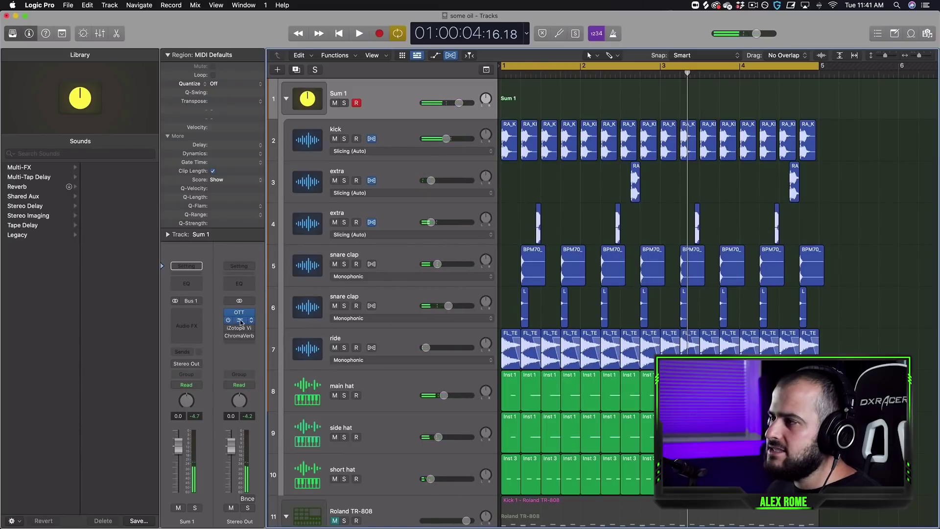
# Step: Open FF Saturn 2 on the Stereo Out, raise the Warm Tube Drive beyond 30.42 % during playback, and close the plug-in
pyautogui.click(240, 322)
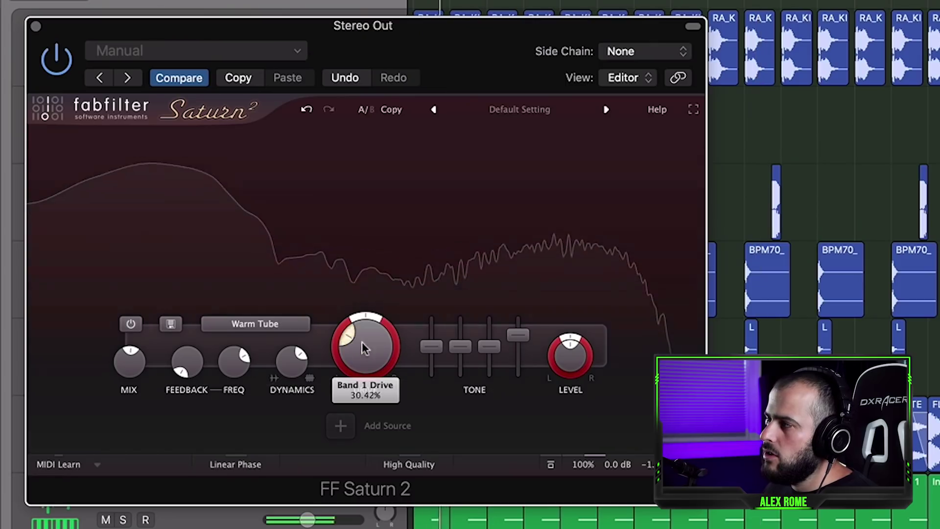
pyautogui.moveTo(473, 301); pyautogui.dragTo(475, 281)
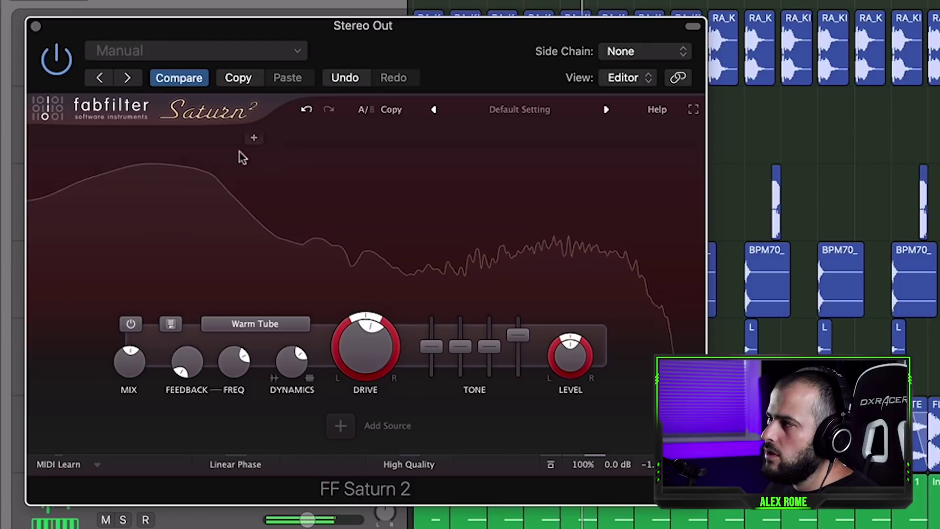
pyautogui.click(36, 26)
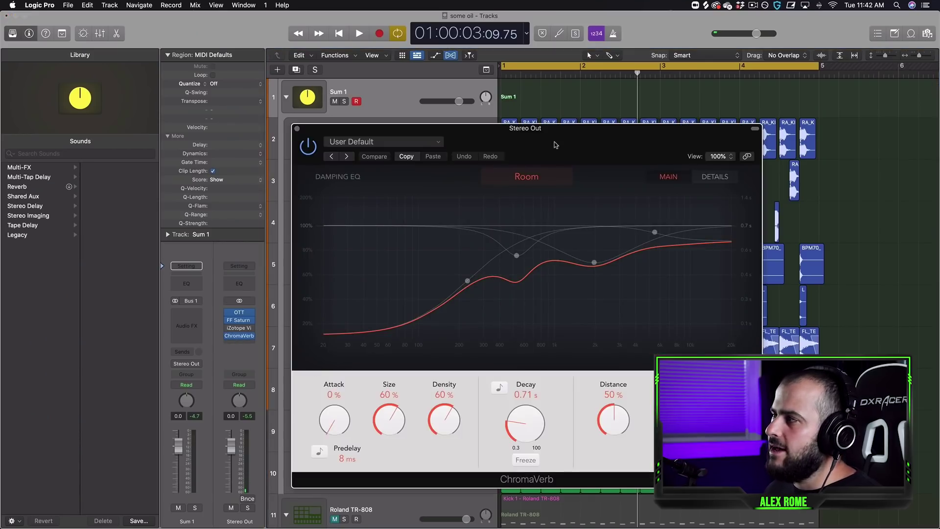
# Step: Raise the Wet level of the Stereo Out's ChromaVerb from 0 % during playback
pyautogui.moveTo(554, 143); pyautogui.dragTo(554, 120)
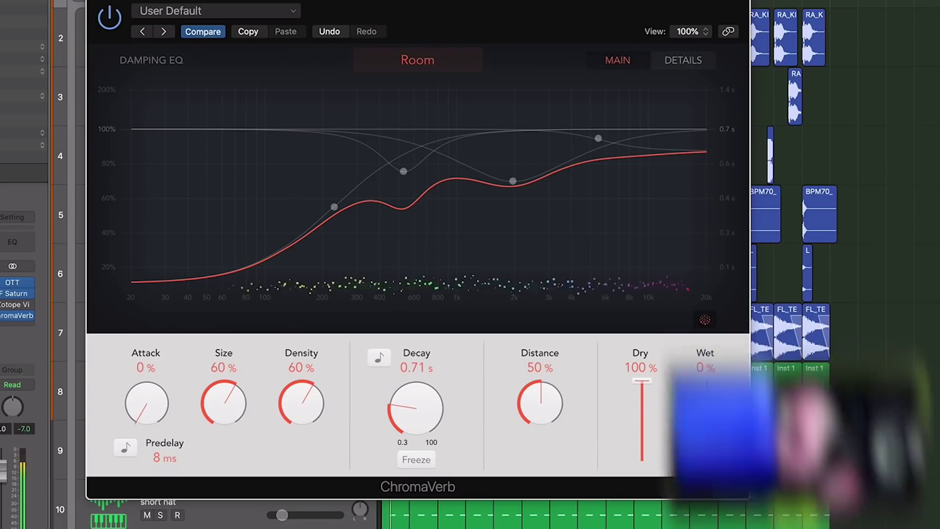
pyautogui.moveTo(709, 459)
pyautogui.mouseDown()
pyautogui.moveTo(709, 439)
pyautogui.moveTo(710, 453)
pyautogui.mouseUp()
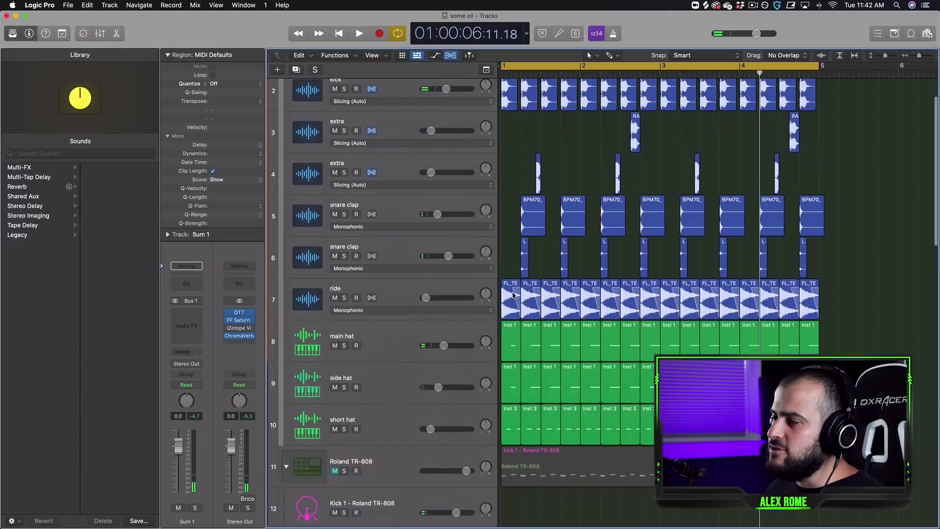
# Step: Solo and play the Roland TR-808 beat, then solo and play the layered Sum 1 group for comparison
pyautogui.scroll(-3, 512, 293)
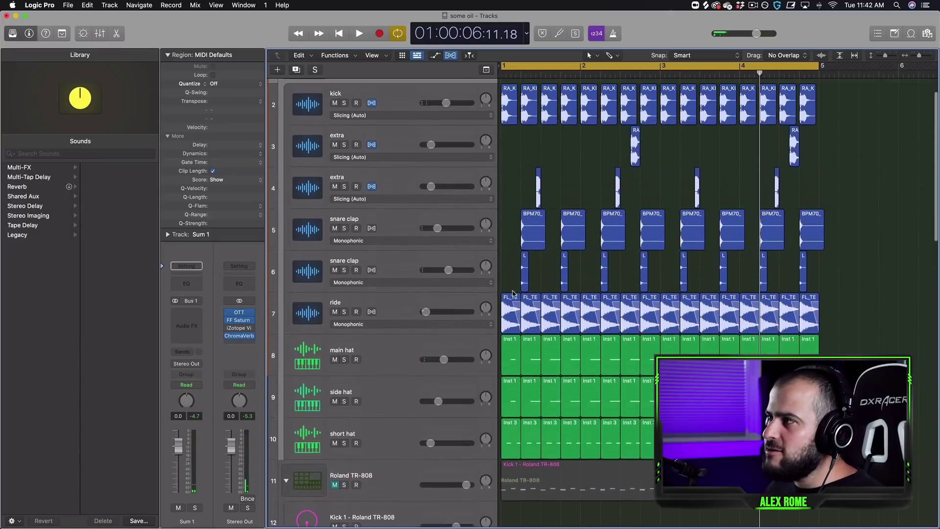
pyautogui.scroll(1, 512, 293)
pyautogui.scroll(-3, 426, 389)
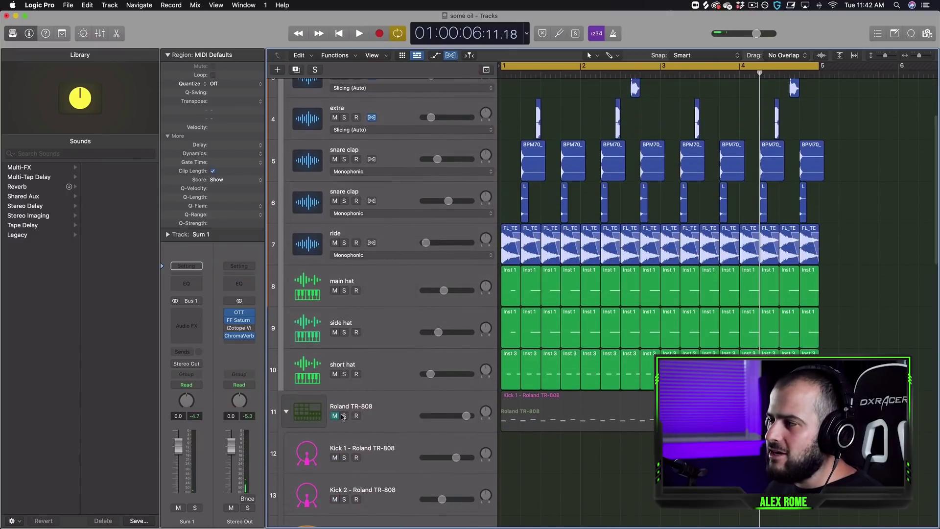
pyautogui.click(342, 416)
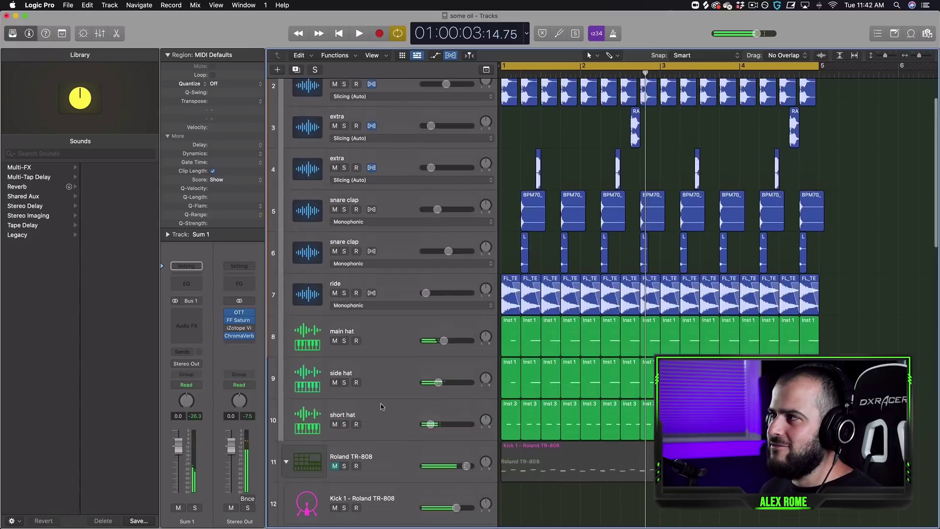
pyautogui.click(383, 411)
pyautogui.scroll(2, 384, 417)
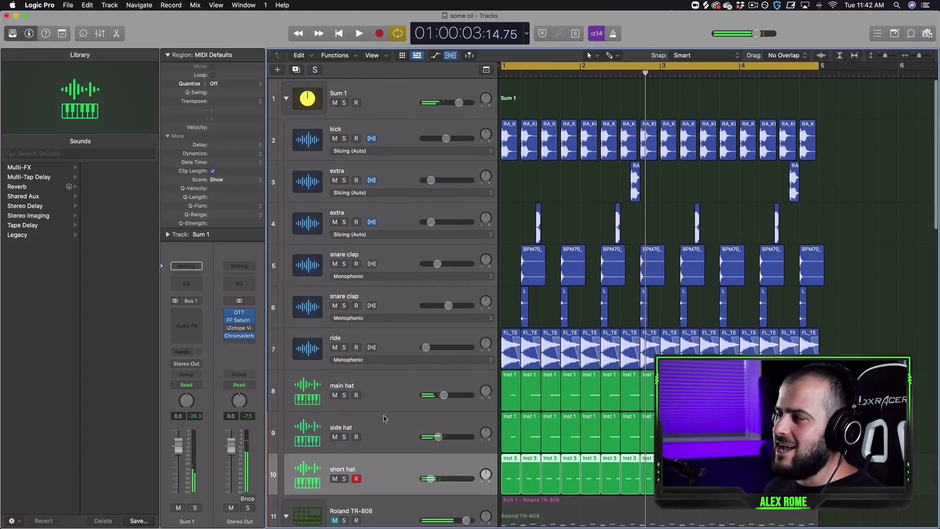
pyautogui.click(344, 103)
pyautogui.press('space')
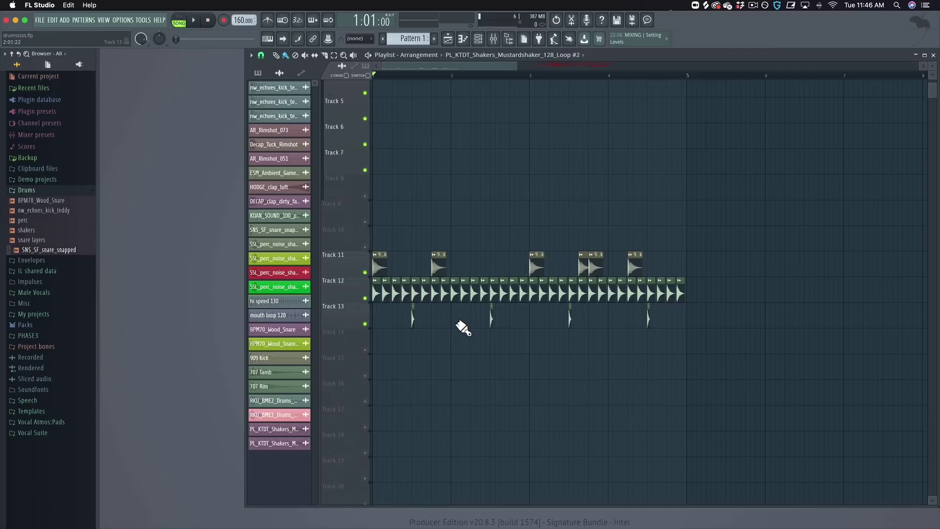
# Step: Switch to FL Studio and play the basic beat on playlist tracks 11 to 13
pyautogui.scroll(2, 462, 328)
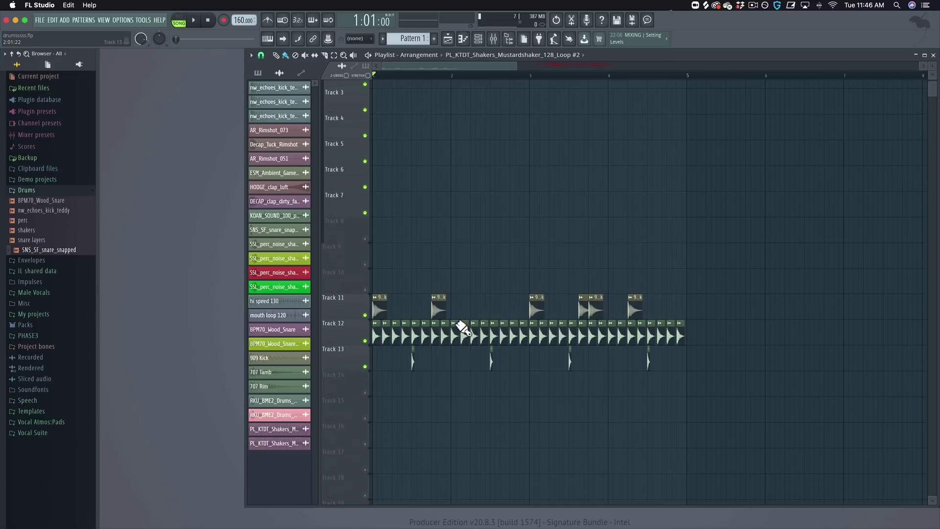
pyautogui.press('space')
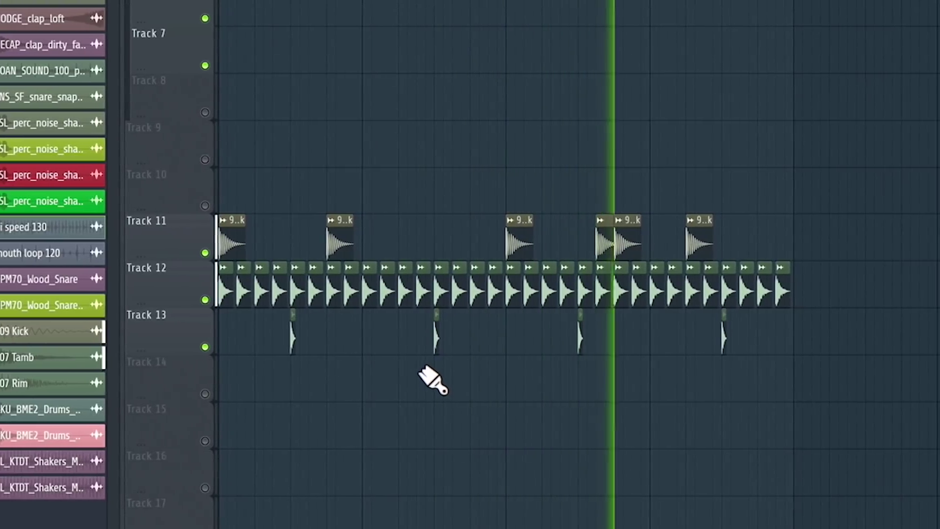
pyautogui.press('space')
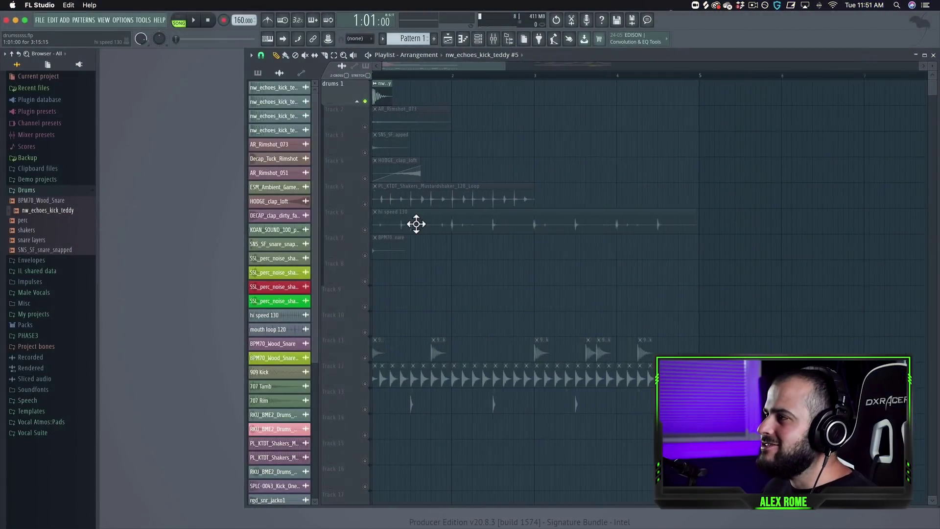
# Step: Solo Track 11 to hear the 909 Kick, then solo drums 1 and audition the nw_echoes_kick_teddy clip
pyautogui.scroll(5, 474, 216)
pyautogui.scroll(-3, 477, 219)
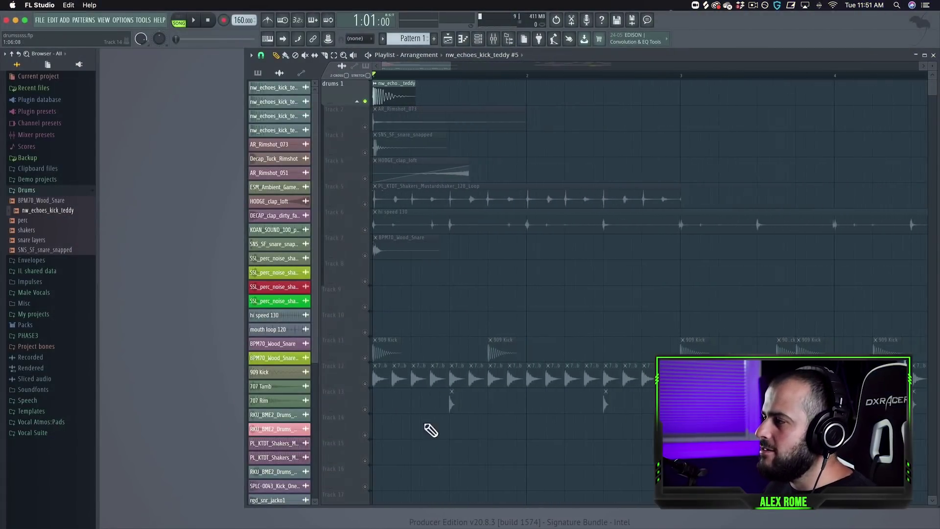
pyautogui.scroll(-1, 524, 255)
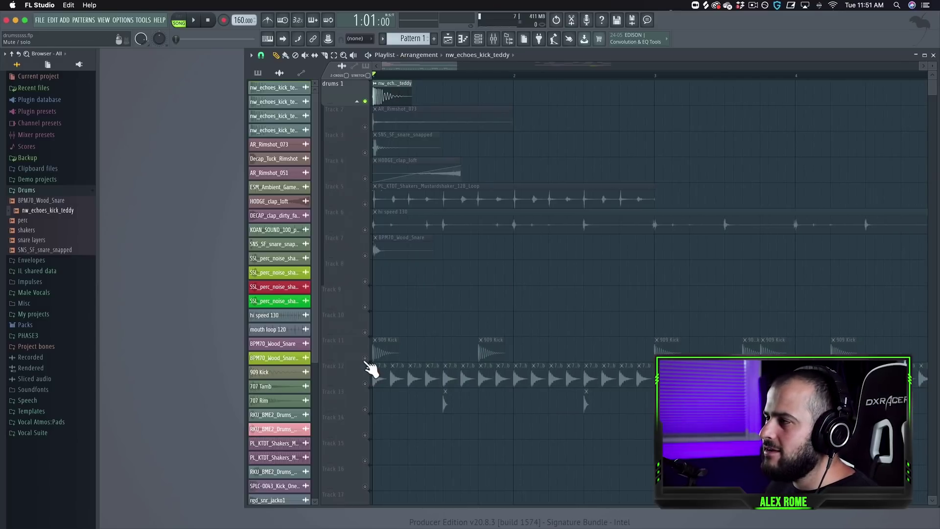
pyautogui.click(365, 358)
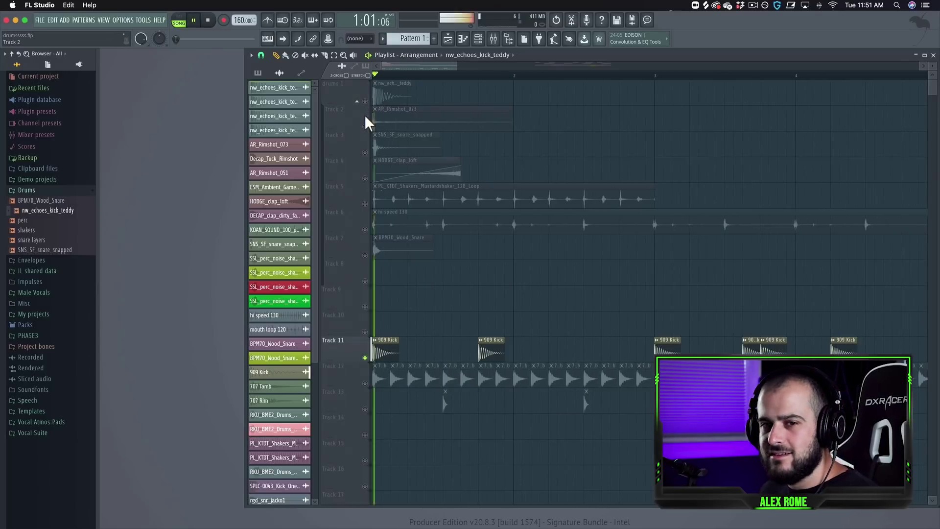
pyautogui.rightClick(365, 101)
pyautogui.press('space')
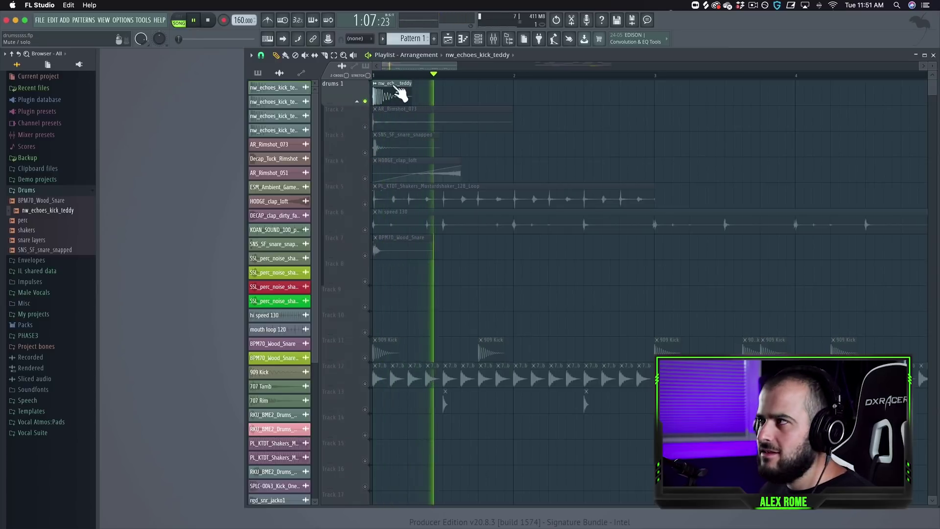
pyautogui.press('space')
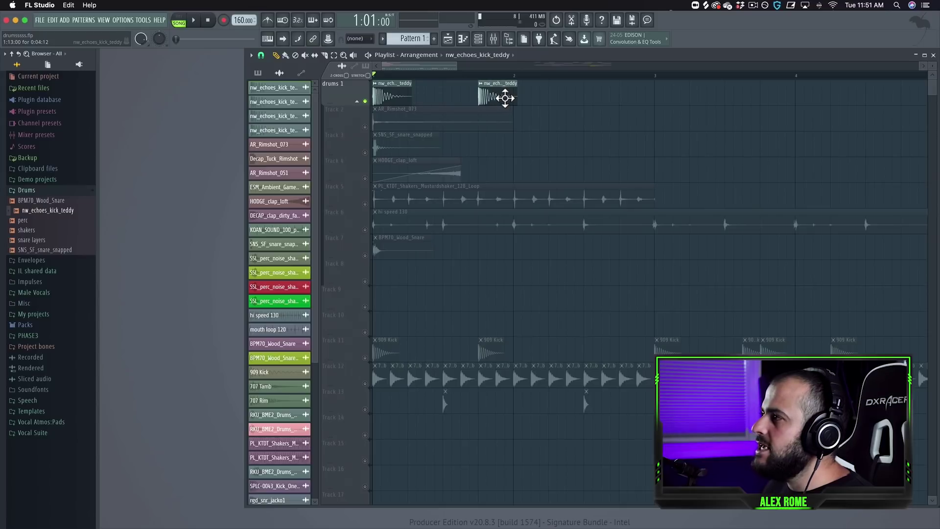
# Step: Place copies of nw_echoes_kick_teddy on drums 1 in bars 1, 3 and 4, matching the 909 Kick positions on Track 11
pyautogui.moveTo(504, 97); pyautogui.dragTo(499, 99)
pyautogui.moveTo(498, 99); pyautogui.dragTo(692, 100)
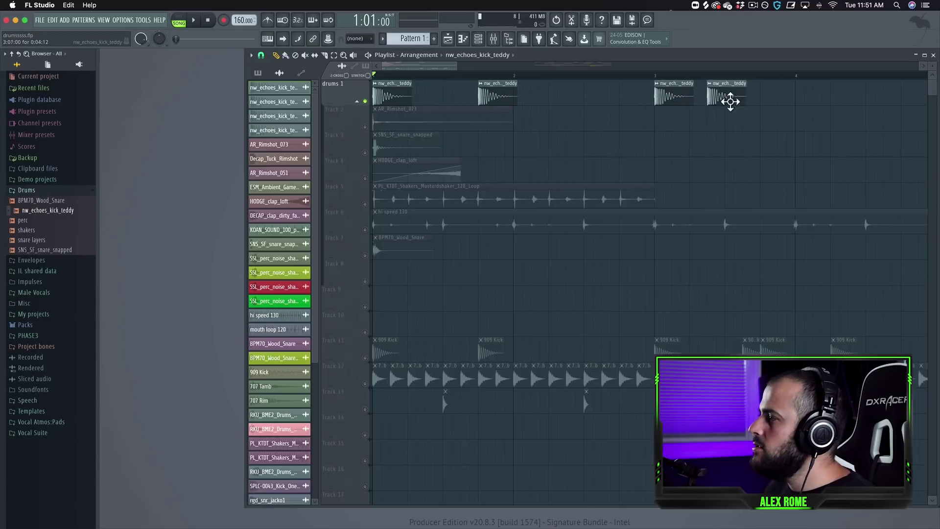
pyautogui.click(638, 101)
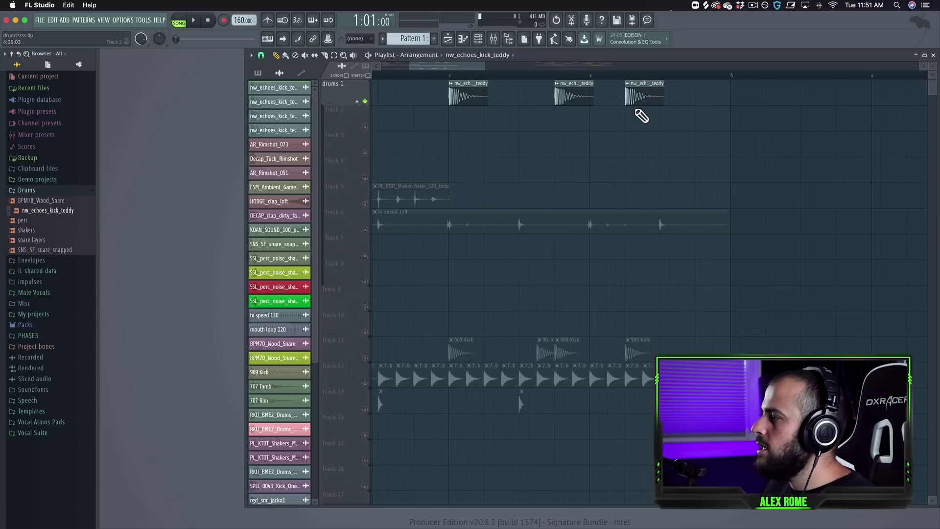
pyautogui.scroll(3, 640, 113)
pyautogui.hscroll(-4, 648, 110)
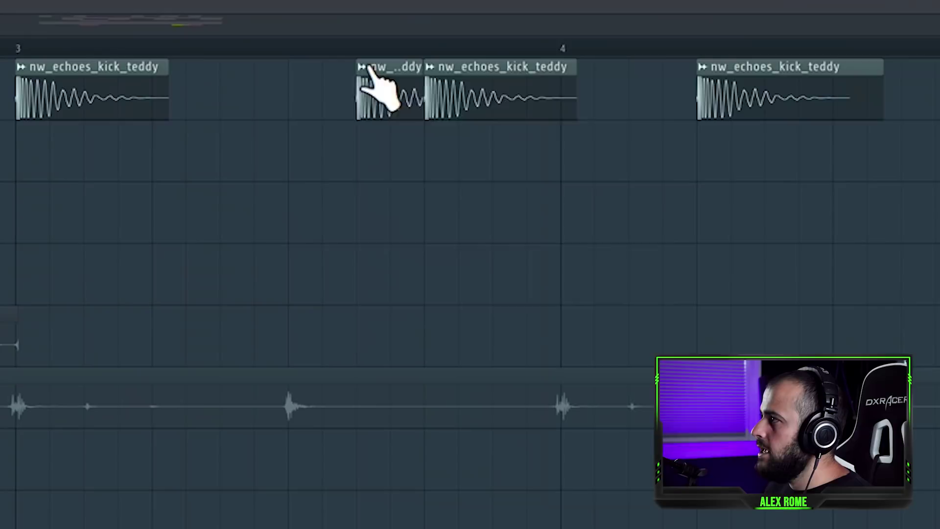
# Step: Make the short nw_echoes_kick_teddy clip late in bar 3 unique and close its sample settings
pyautogui.rightClick(670, 88)
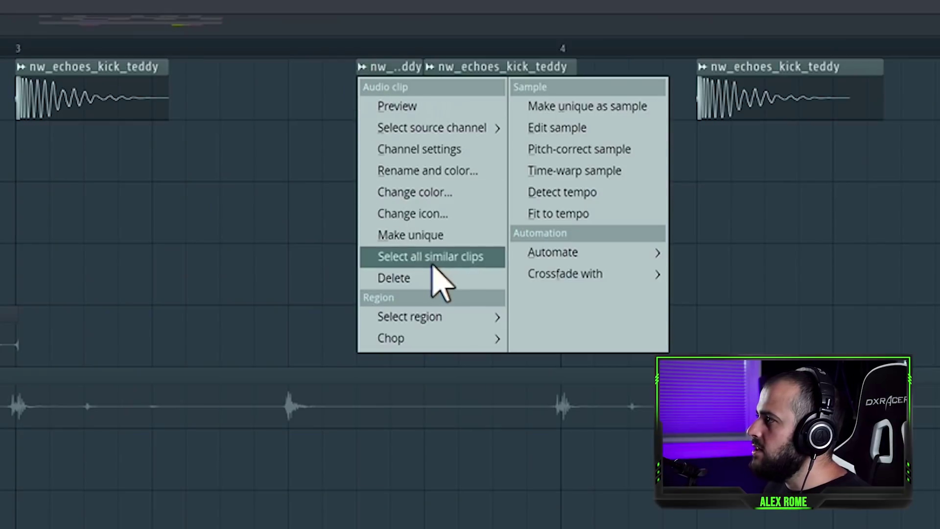
pyautogui.click(431, 240)
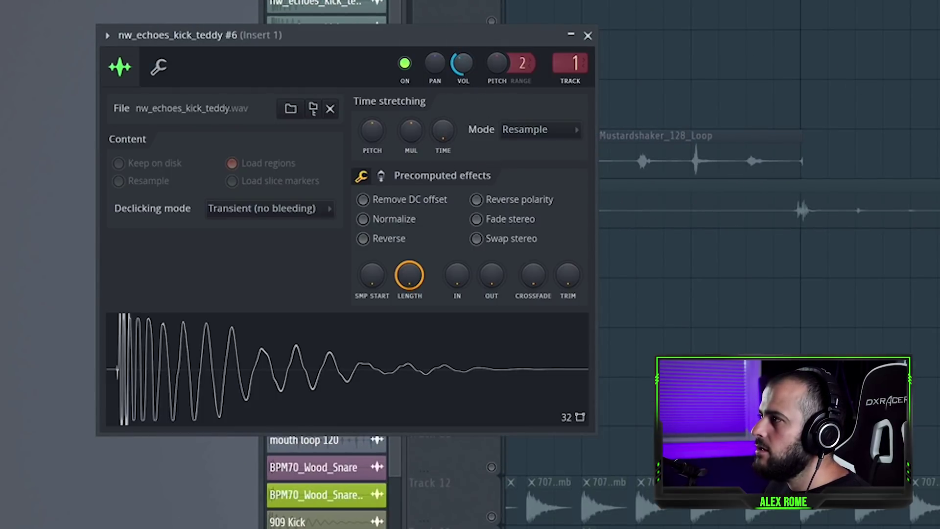
pyautogui.click(588, 36)
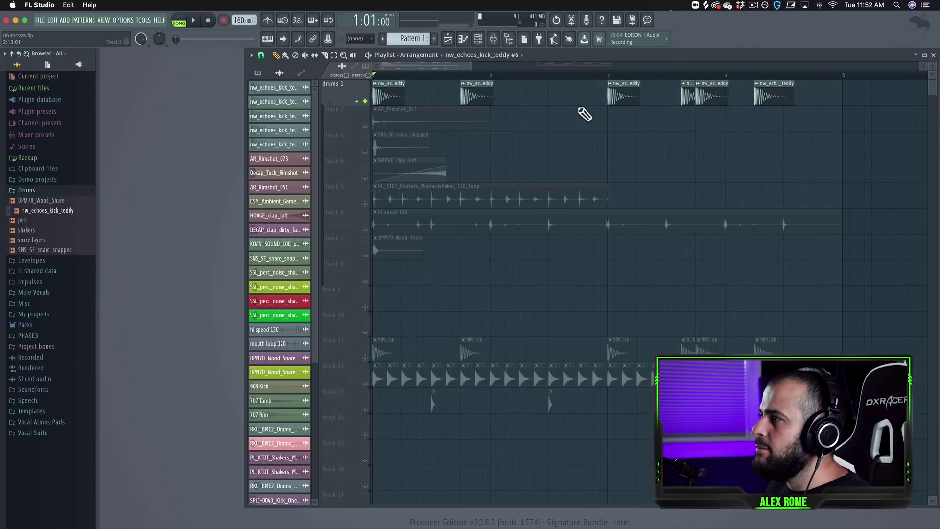
# Step: Unmute Track 3, place SNS_SF_snare_snapped on beat 3 of bars 1 to 4, and play it with the kick
pyautogui.click(365, 153)
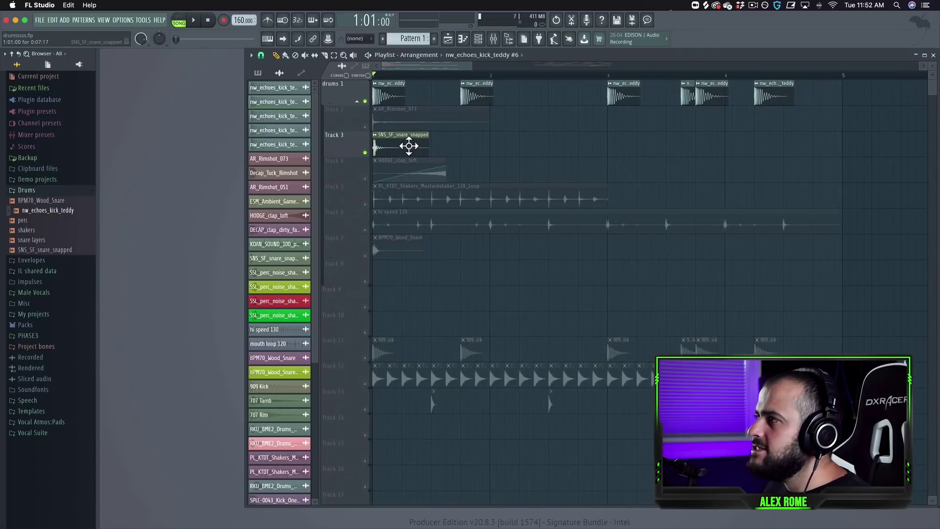
pyautogui.moveTo(424, 143); pyautogui.dragTo(455, 148)
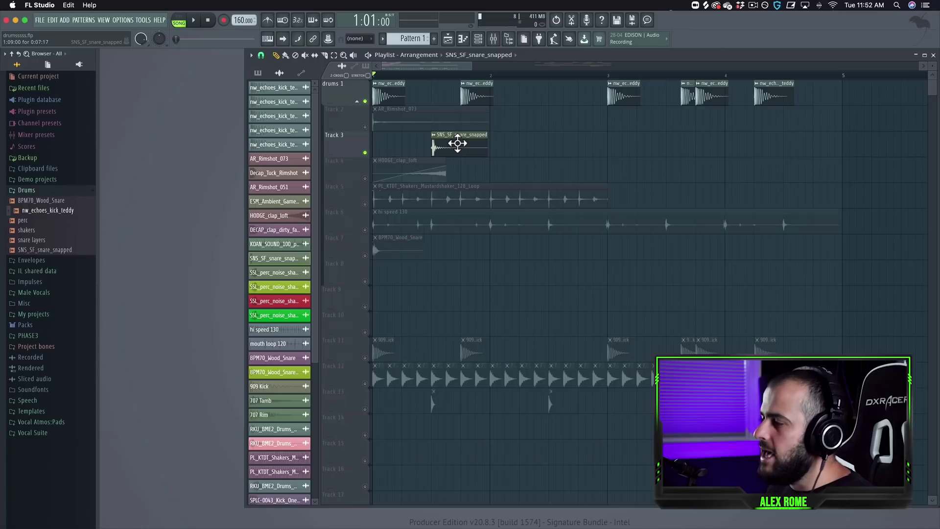
pyautogui.press('space')
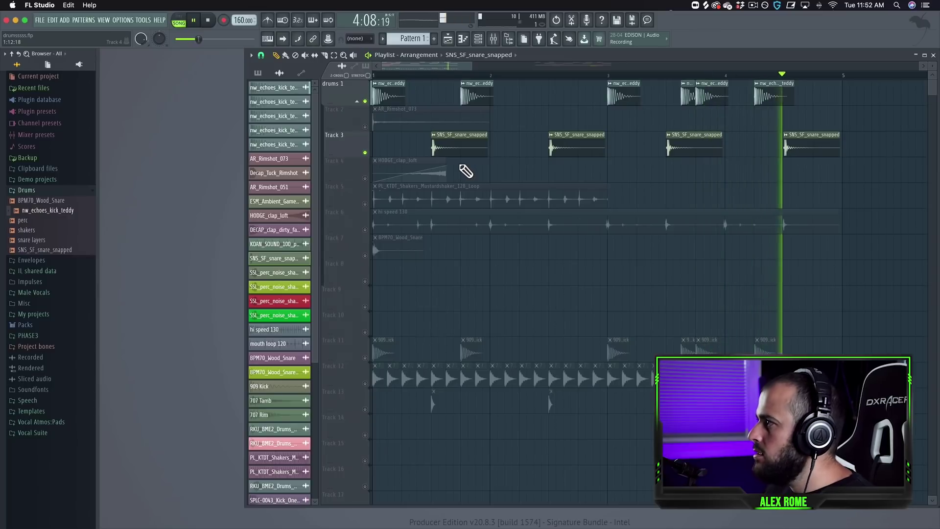
pyautogui.press('space')
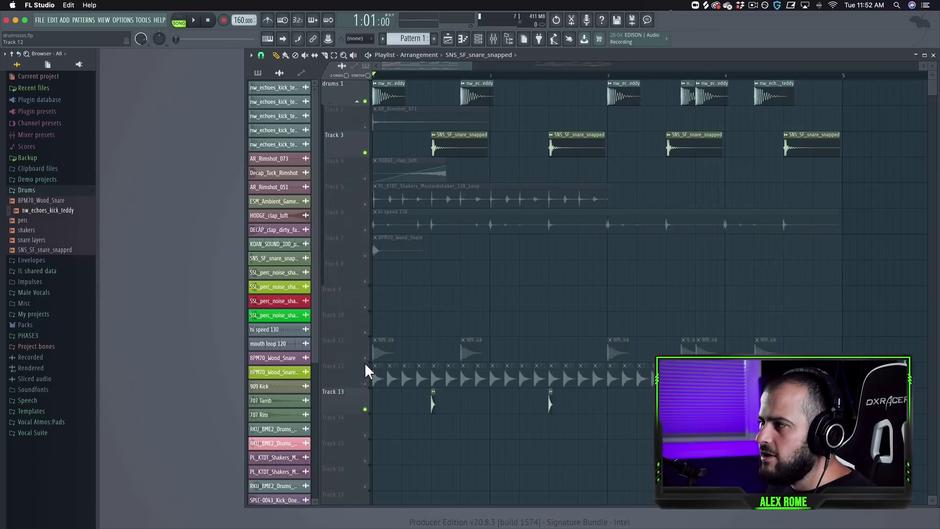
# Step: Mute drums 1 and Track 3, and play the original 909 Kick and snare hits on Tracks 11 and 13
pyautogui.click(365, 358)
pyautogui.click(365, 153)
pyautogui.click(364, 102)
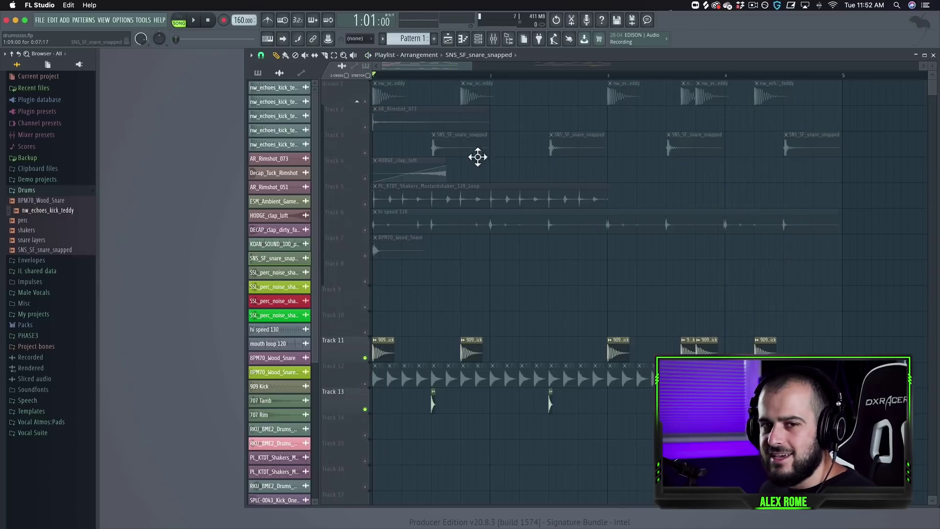
pyautogui.press('space')
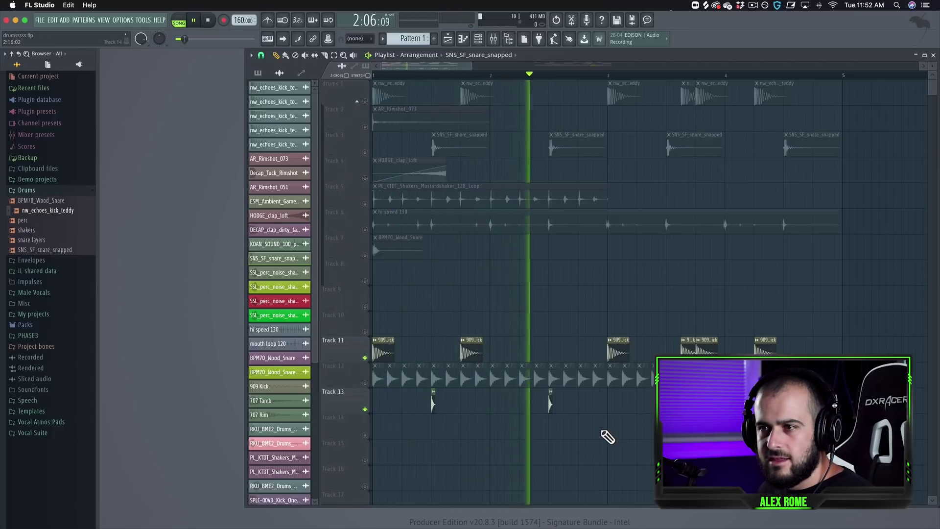
pyautogui.press('space')
# Step: Mute Tracks 11 and 13, unmute drums 1 and Track 3, and play the new kick and snare for comparison
pyautogui.click(365, 408)
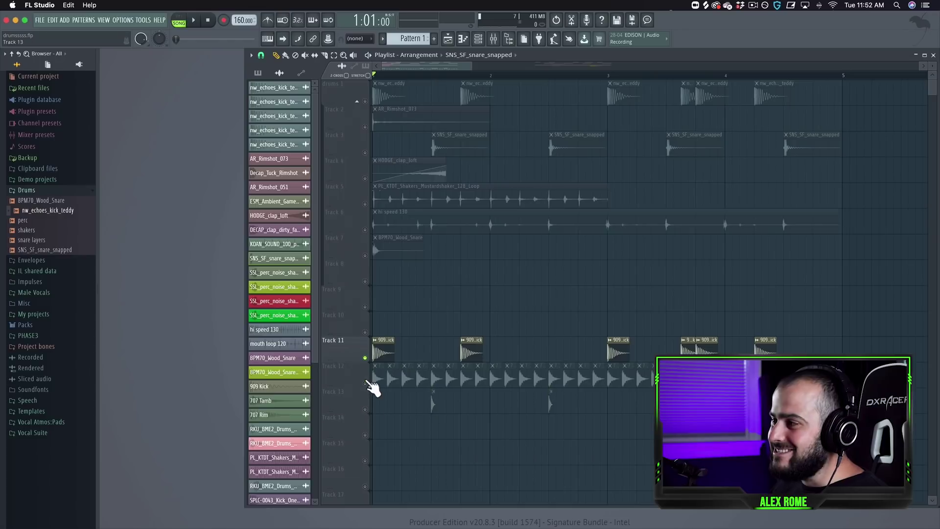
pyautogui.click(365, 357)
pyautogui.click(364, 153)
pyautogui.click(364, 101)
pyautogui.press('space')
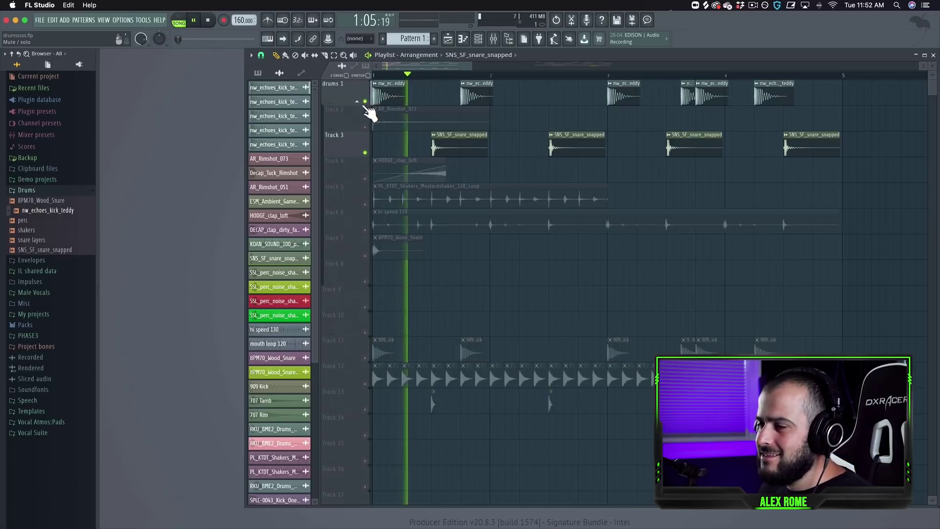
# Step: Unmute Track 2, layer AR_Rimshot_073 on beat 3 of bars 1 to 4 with the snares, and play the result
pyautogui.click(365, 127)
pyautogui.press('space')
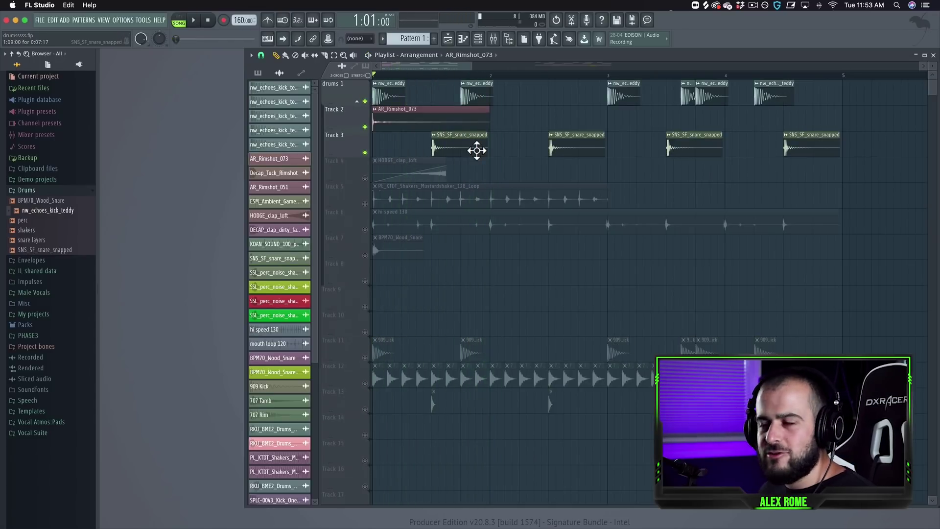
pyautogui.moveTo(454, 122); pyautogui.dragTo(465, 120)
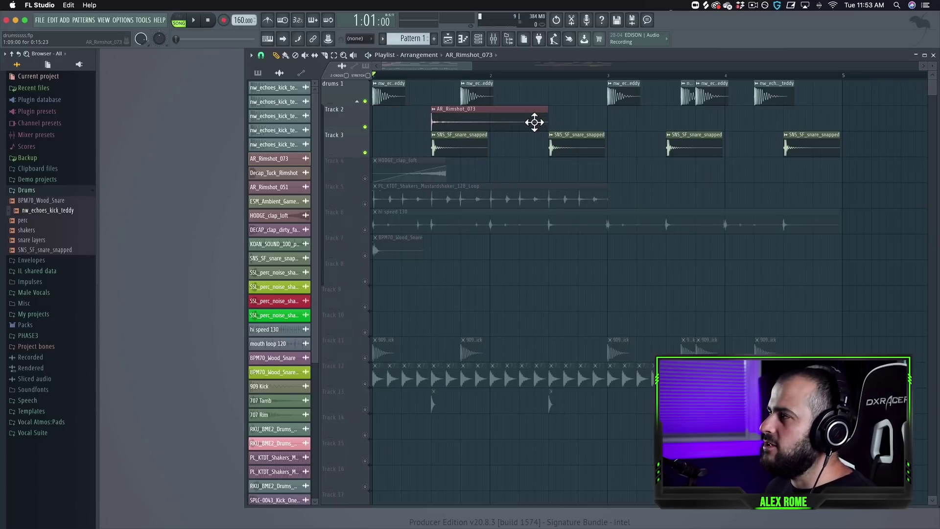
pyautogui.moveTo(531, 122); pyautogui.dragTo(808, 120)
pyautogui.press('space')
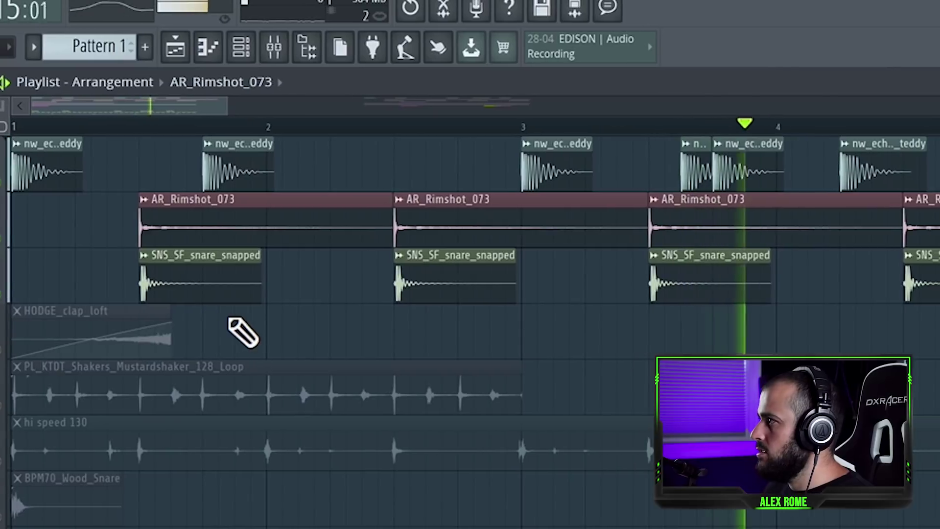
pyautogui.press('space')
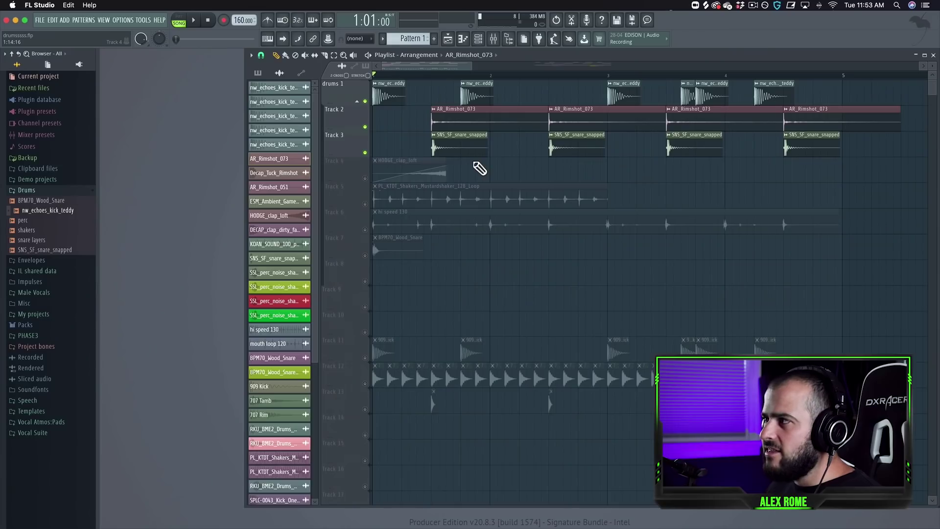
# Step: Mute drums 1 to hear the rimshot and snare layers alone, then unmute it
pyautogui.click(365, 152)
pyautogui.press('space')
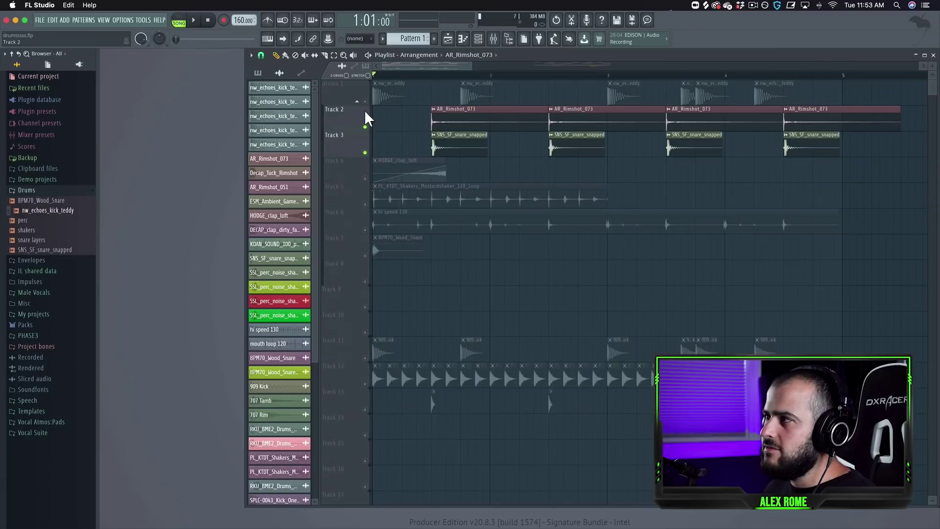
pyautogui.click(365, 101)
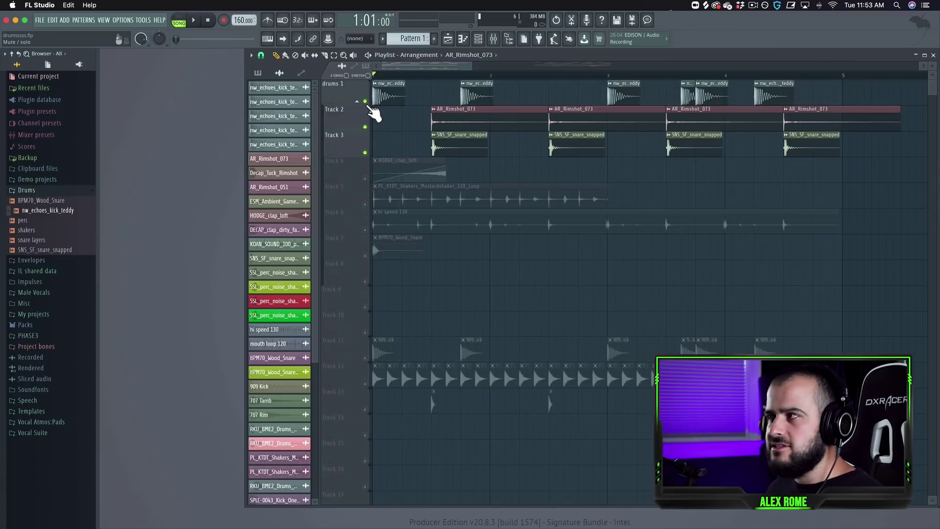
# Step: Unmute Track 4, place HODGE_clap_loft with its volume automation leading into beat 3 of bars 2 and 4, and play it
pyautogui.click(364, 179)
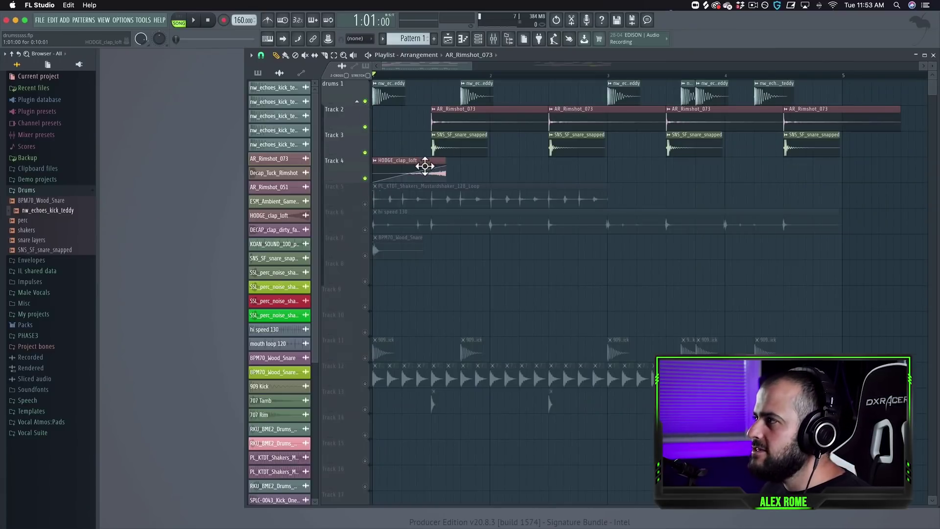
pyautogui.moveTo(433, 169); pyautogui.dragTo(524, 178)
pyautogui.rightClick(405, 164)
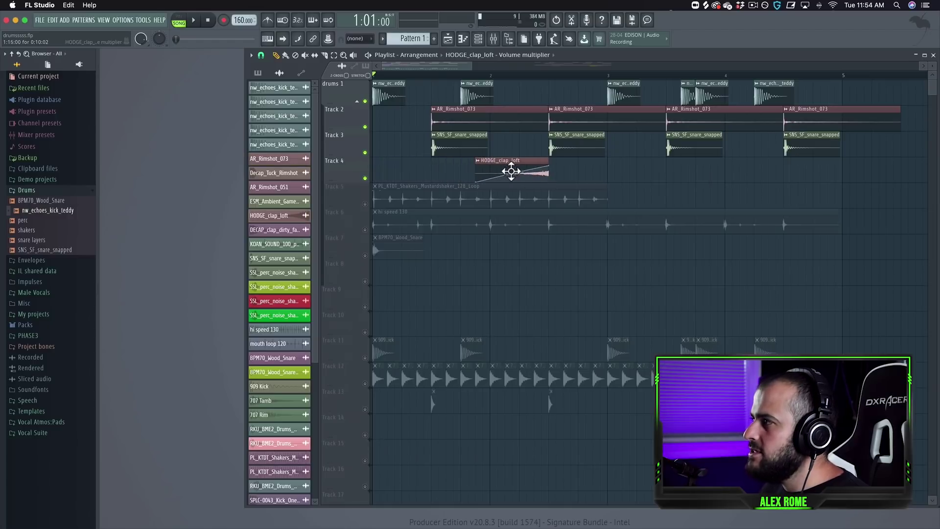
pyautogui.click(518, 172)
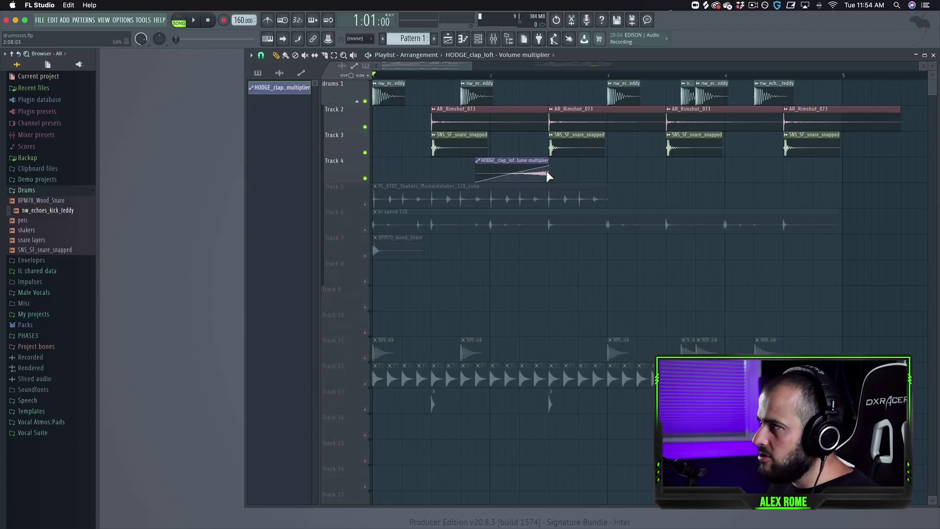
pyautogui.moveTo(566, 170); pyautogui.dragTo(482, 174)
pyautogui.hotkey('ctrl', 'b')
pyautogui.press('space')
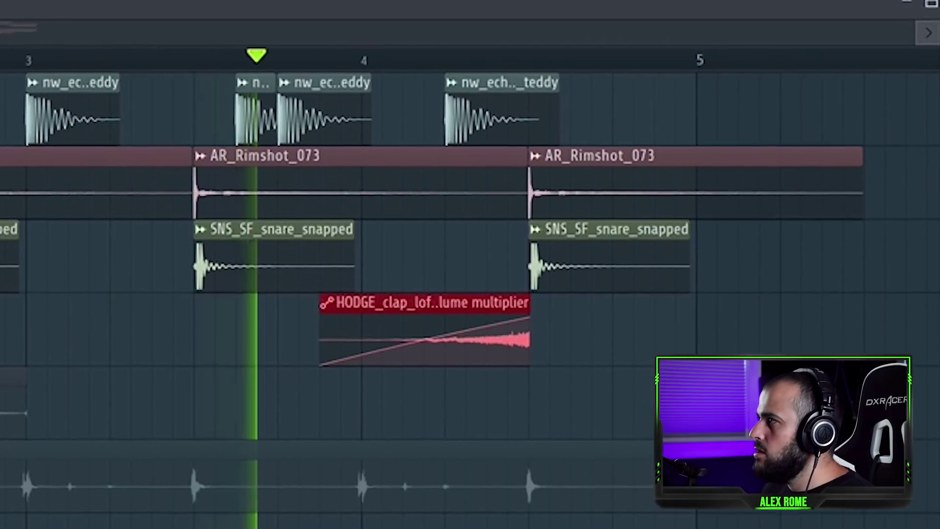
pyautogui.press('space')
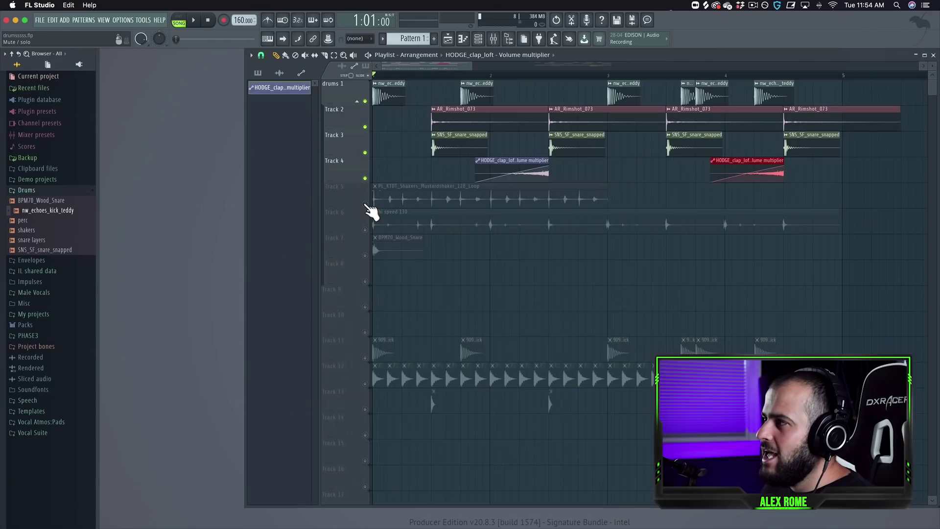
# Step: Unmute Track 5, mute drums 1 and Tracks 2 to 4, and listen to the PL_KTDT_Shakers_Mustardshaker_128_Loop alone
pyautogui.click(365, 204)
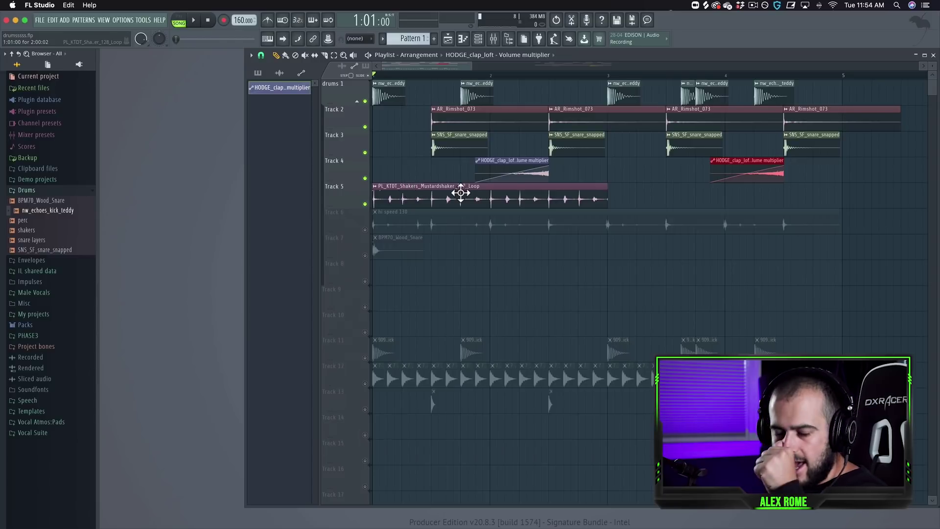
pyautogui.click(365, 178)
pyautogui.click(364, 153)
pyautogui.click(365, 127)
pyautogui.click(364, 101)
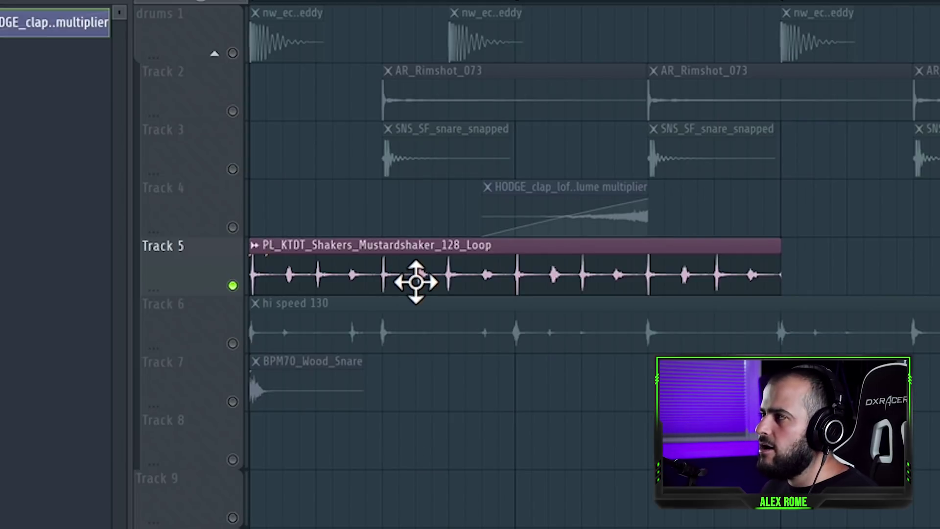
pyautogui.press('space')
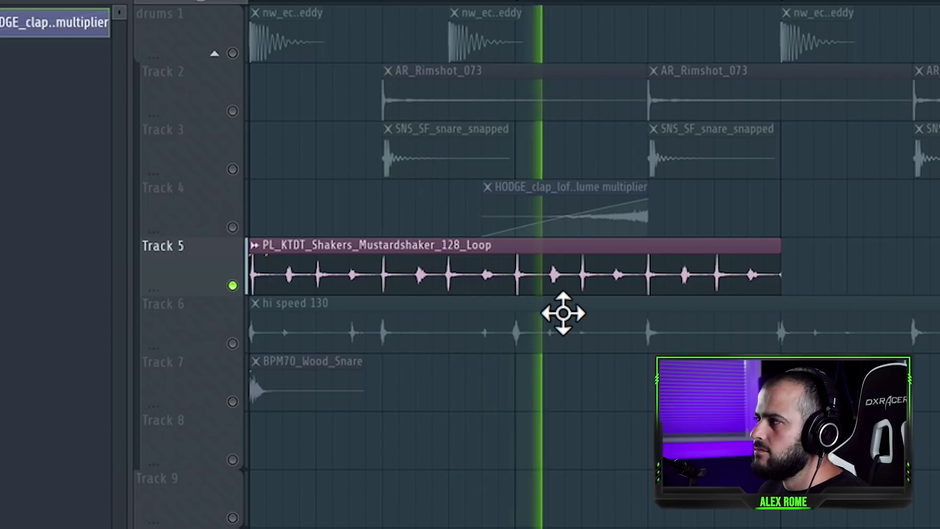
pyautogui.press('space')
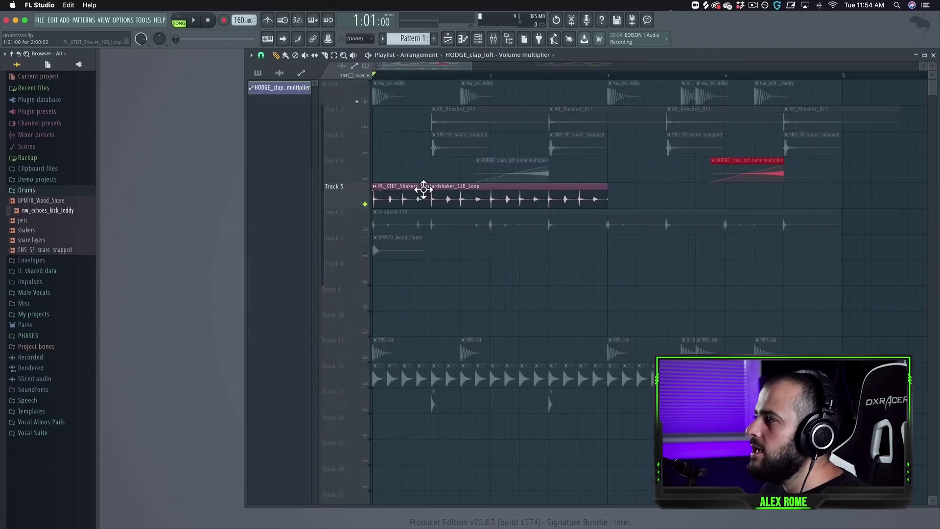
# Step: Copy the Mustardshaker loop to bar 3 on Track 5, then unmute drums 1 and Tracks 2 to 4 and play the beat
pyautogui.moveTo(356, 262); pyautogui.dragTo(928, 275)
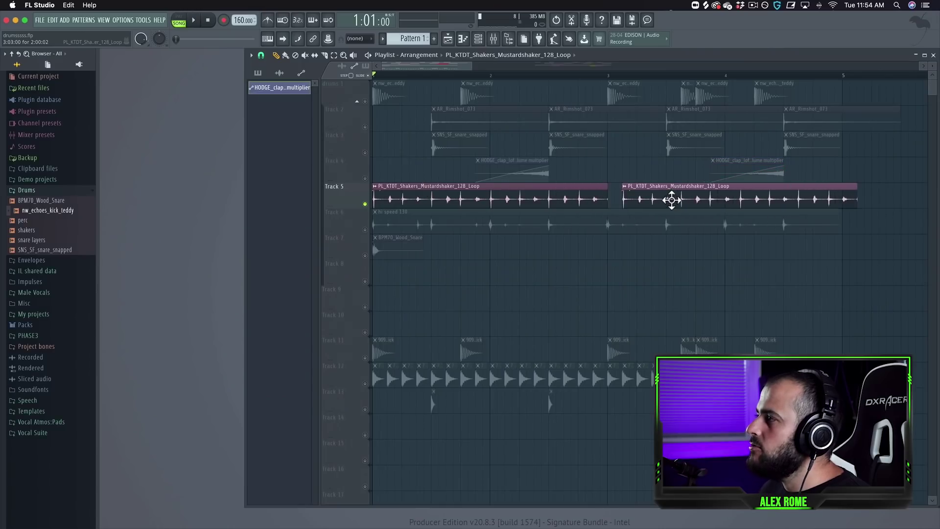
pyautogui.moveTo(671, 200); pyautogui.dragTo(657, 200)
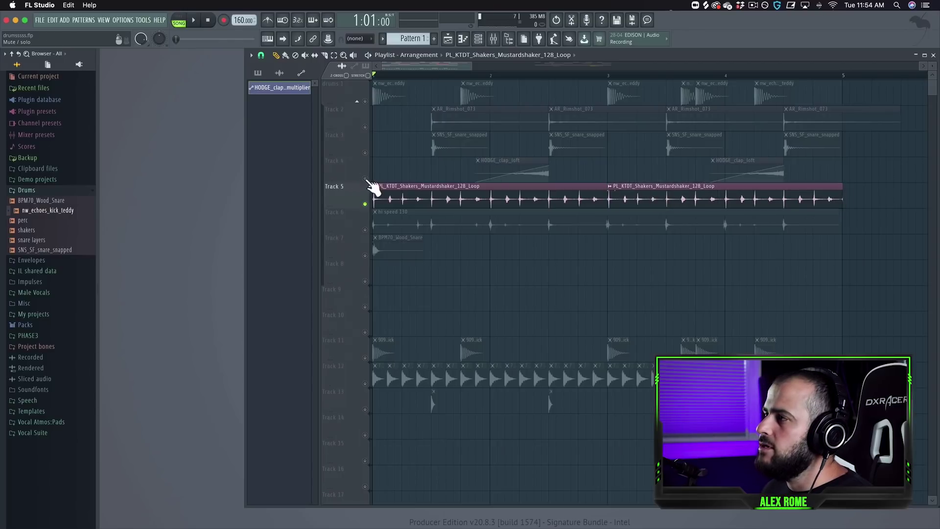
pyautogui.moveTo(365, 178); pyautogui.dragTo(373, 122)
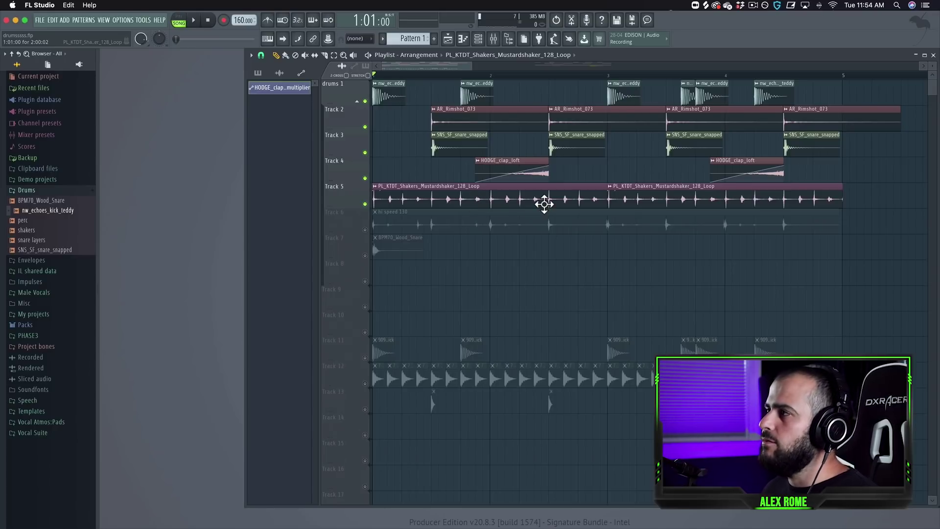
pyautogui.press('space')
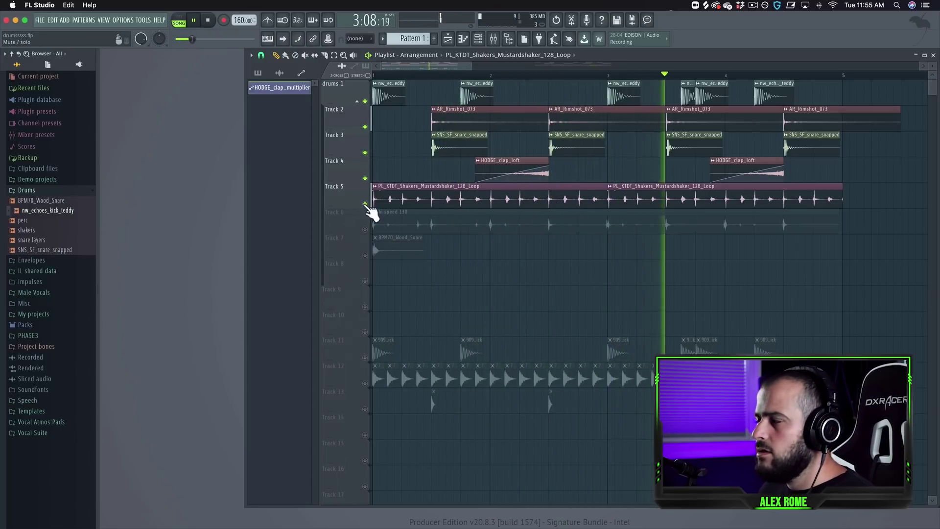
pyautogui.press('space')
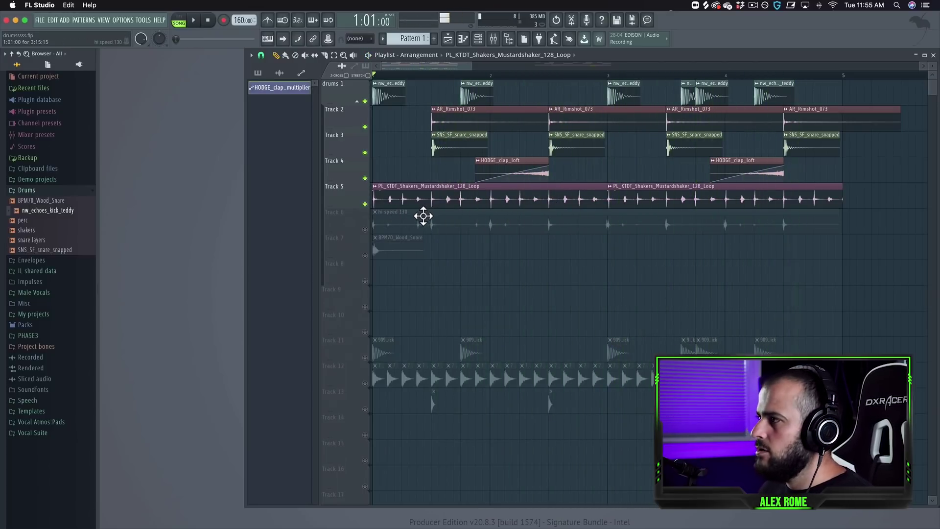
# Step: Unmute Track 6 and hear the hi speed 130 loop alone, then unmute drums 1 to Track 5 and play all layers
pyautogui.click(365, 229)
pyautogui.moveTo(366, 204); pyautogui.dragTo(365, 100)
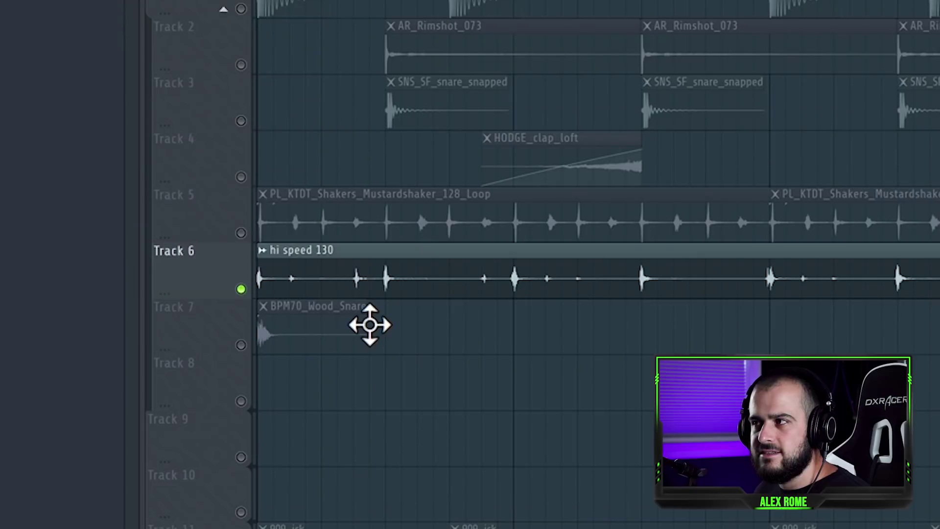
pyautogui.press('space')
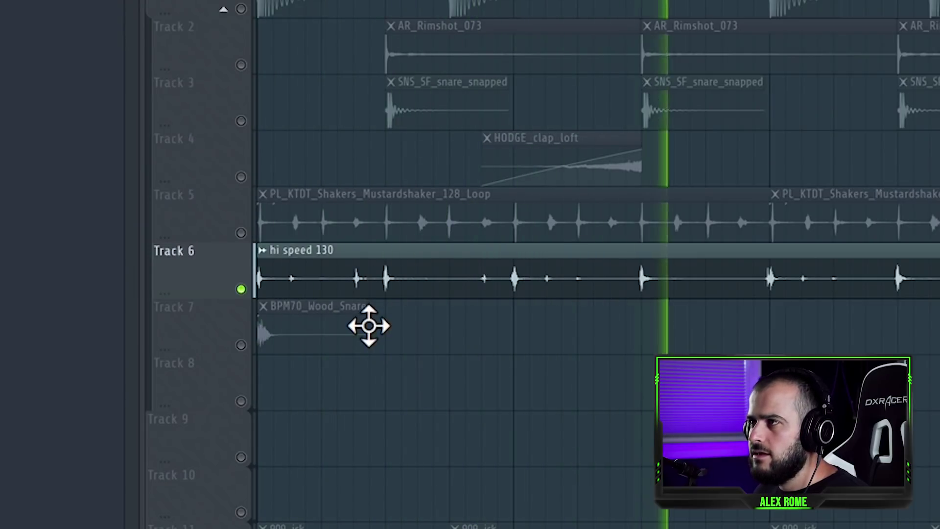
pyautogui.press('space')
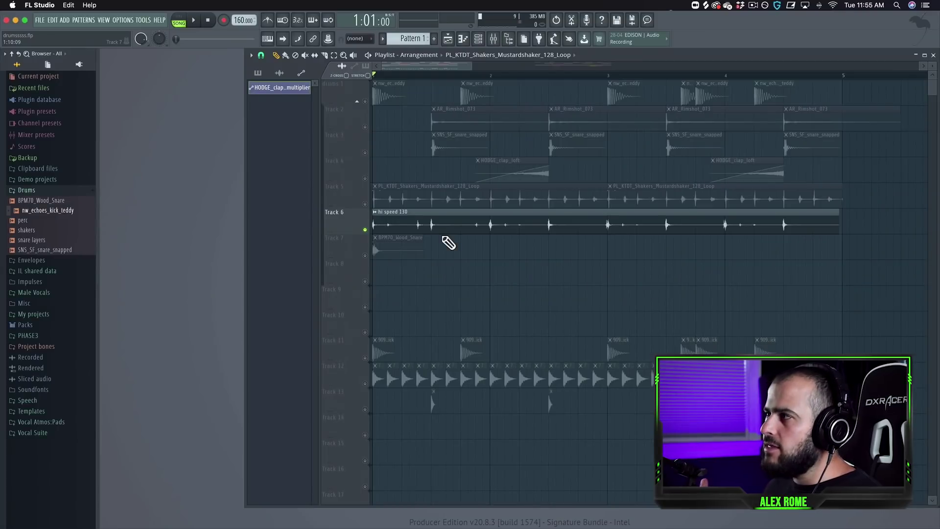
pyautogui.moveTo(364, 204); pyautogui.dragTo(364, 101)
pyautogui.press('space')
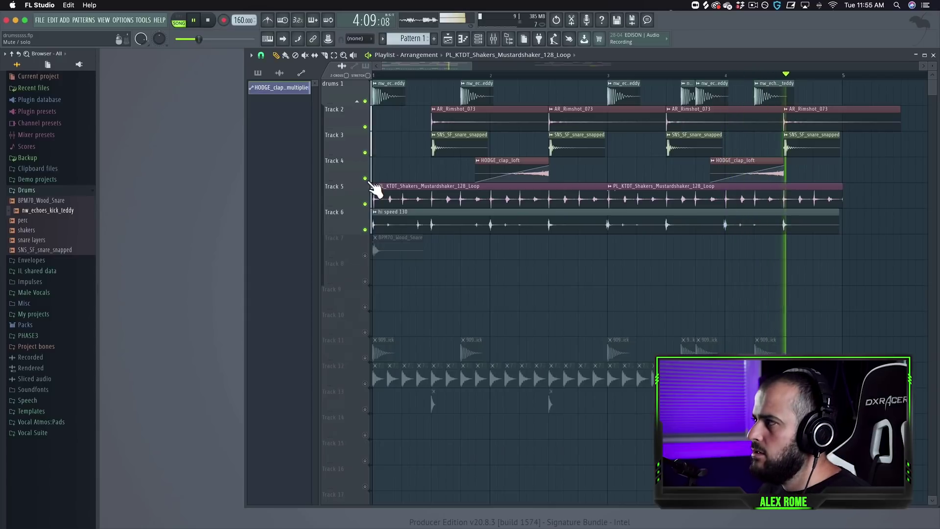
# Step: Unmute Track 7, place the BPM70_Wood_Snare clip just before bar 2 at 1:15:01, and copy it to 3:15:01
pyautogui.press('space')
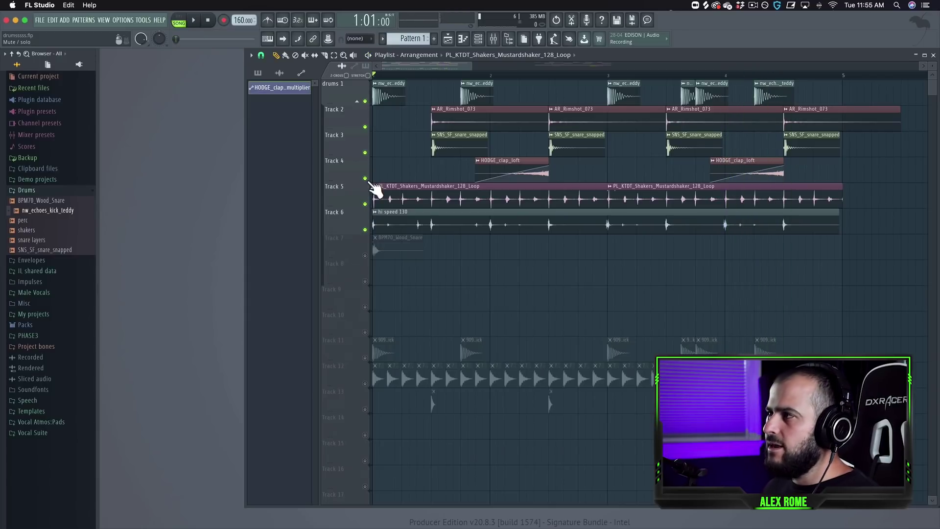
pyautogui.moveTo(379, 243); pyautogui.dragTo(568, 244)
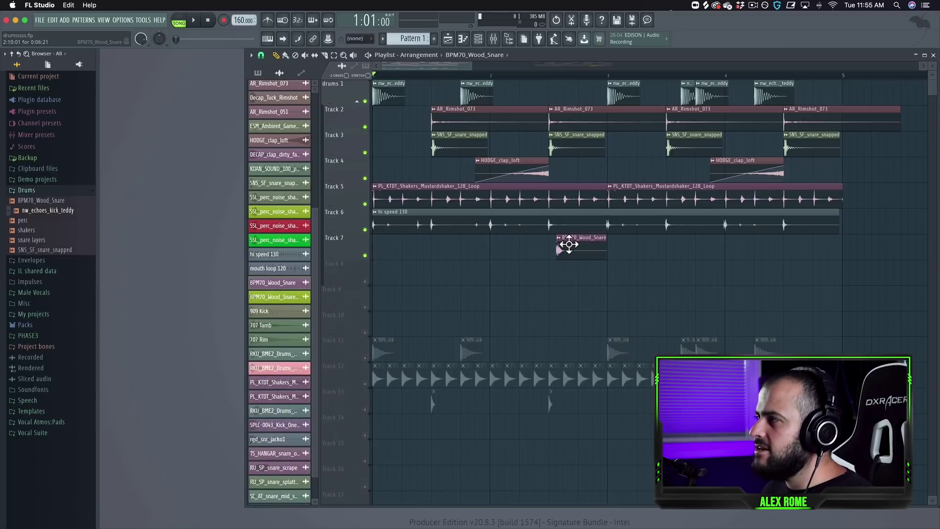
pyautogui.press('space')
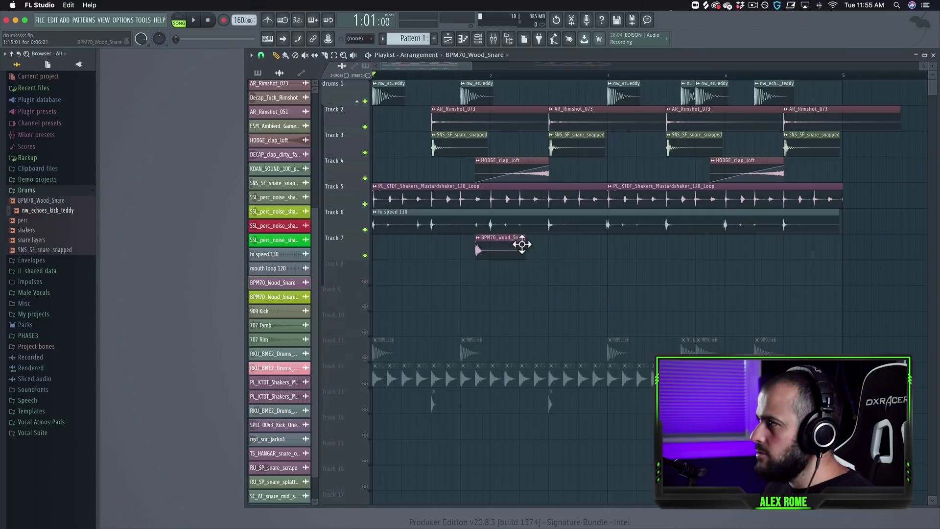
pyautogui.moveTo(515, 245); pyautogui.dragTo(743, 249)
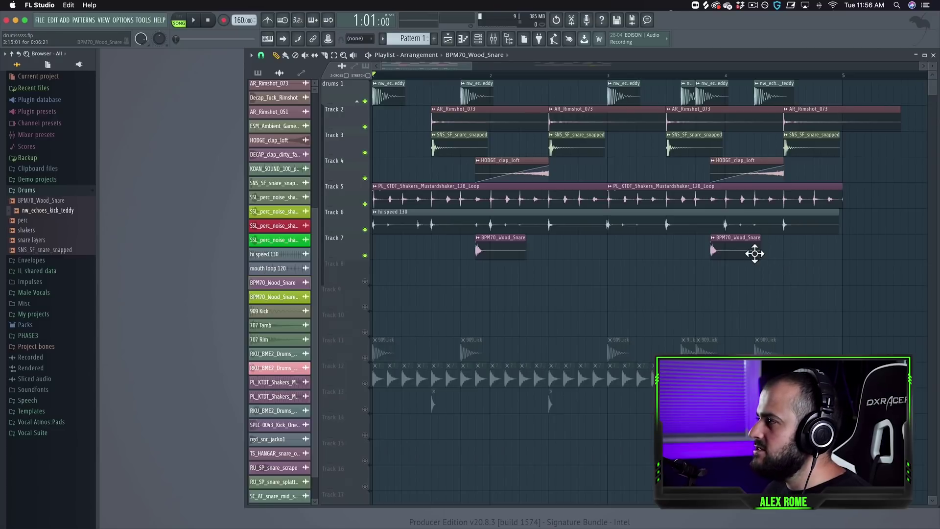
# Step: Shorten the last SNS_SF_snare_snapped clip on Track 3 to 0:03:17 and place a copy directly after it
pyautogui.moveTo(839, 150); pyautogui.dragTo(816, 159)
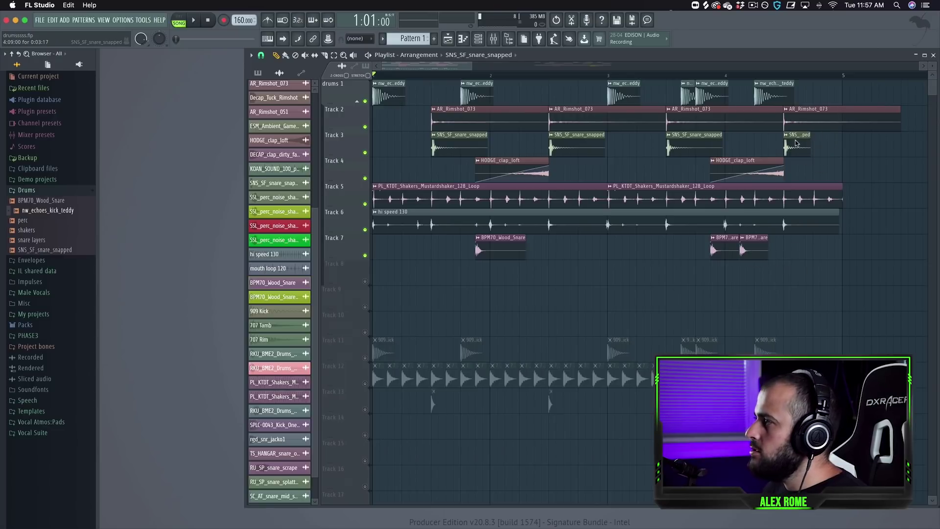
pyautogui.press('super+r')
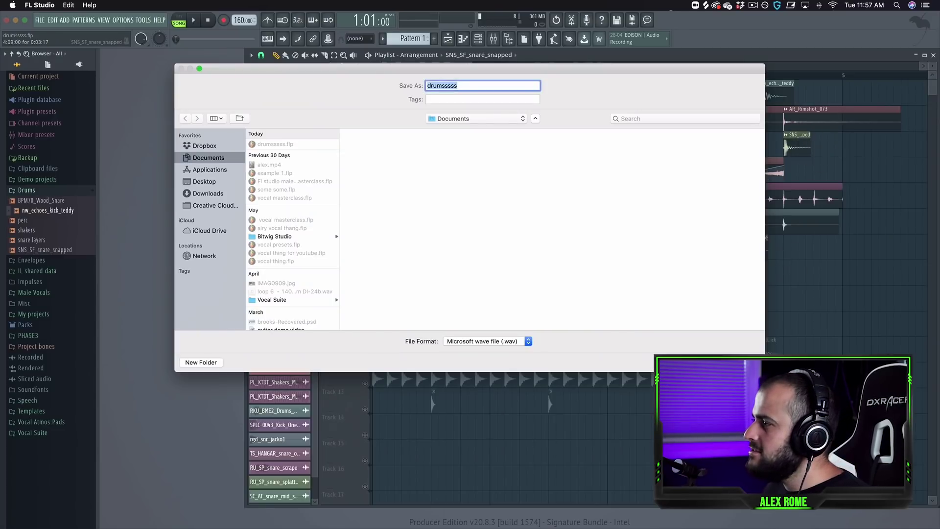
pyautogui.click(698, 363)
pyautogui.moveTo(796, 138); pyautogui.dragTo(831, 143)
# Step: Make the copied last snare clip on Track 3 unique, check its channel settings, and play the beat
pyautogui.rightClick(814, 138)
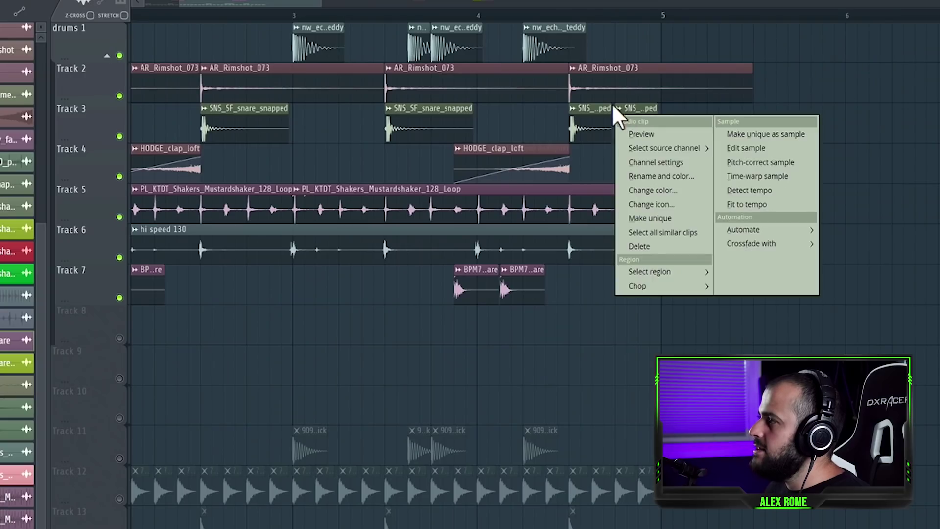
pyautogui.click(835, 208)
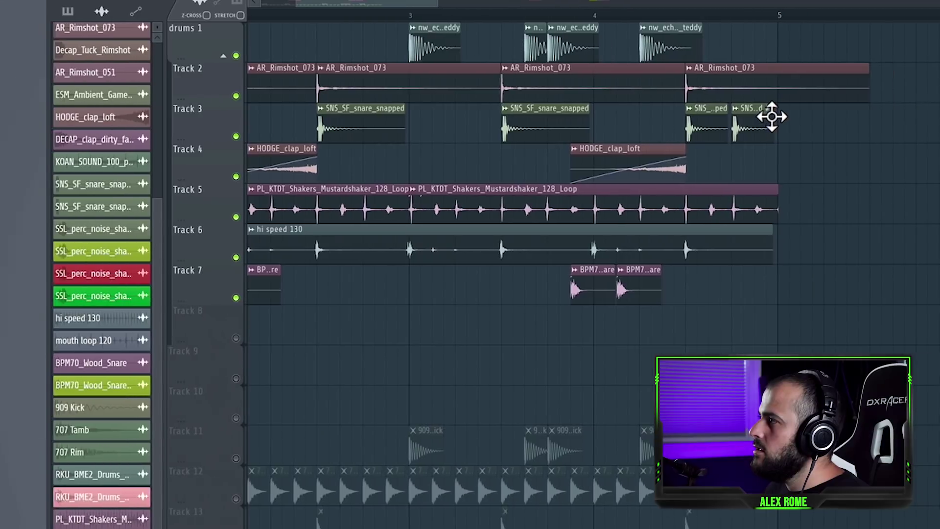
pyautogui.doubleClick(657, 121)
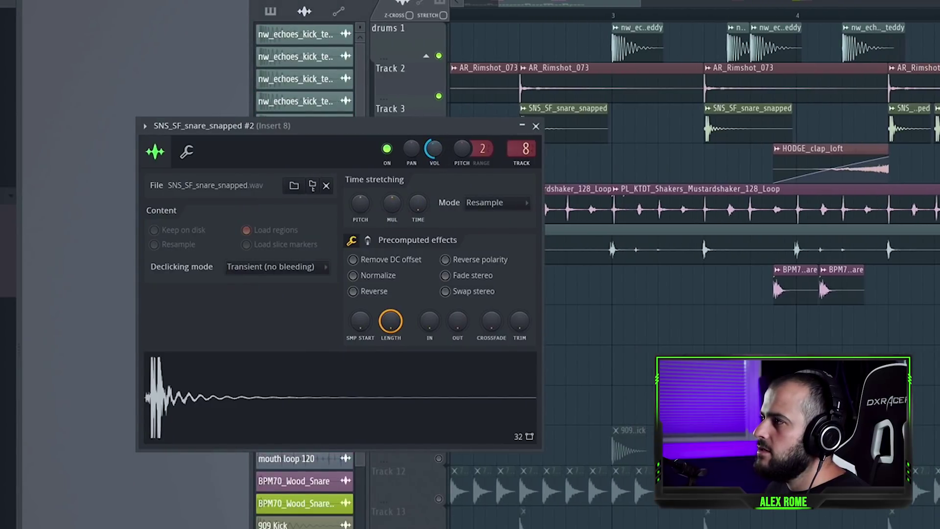
pyautogui.click(535, 125)
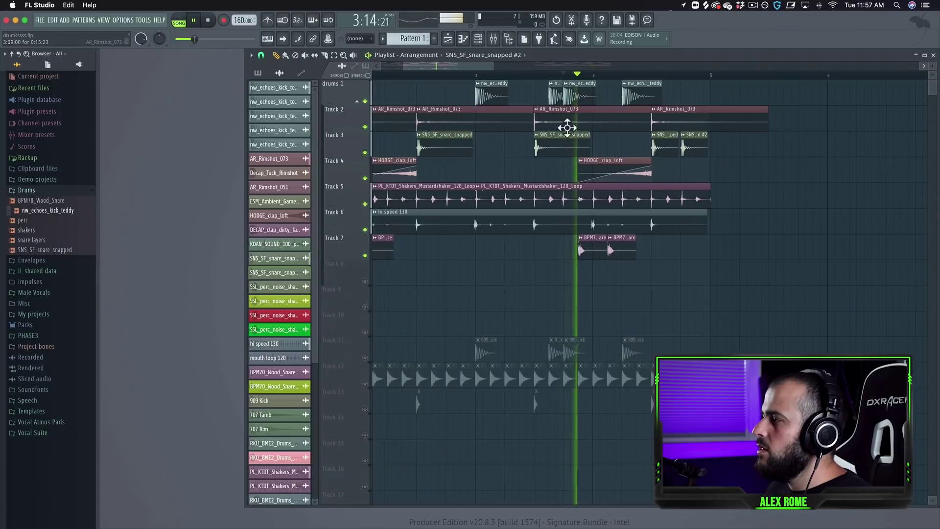
pyautogui.press('space')
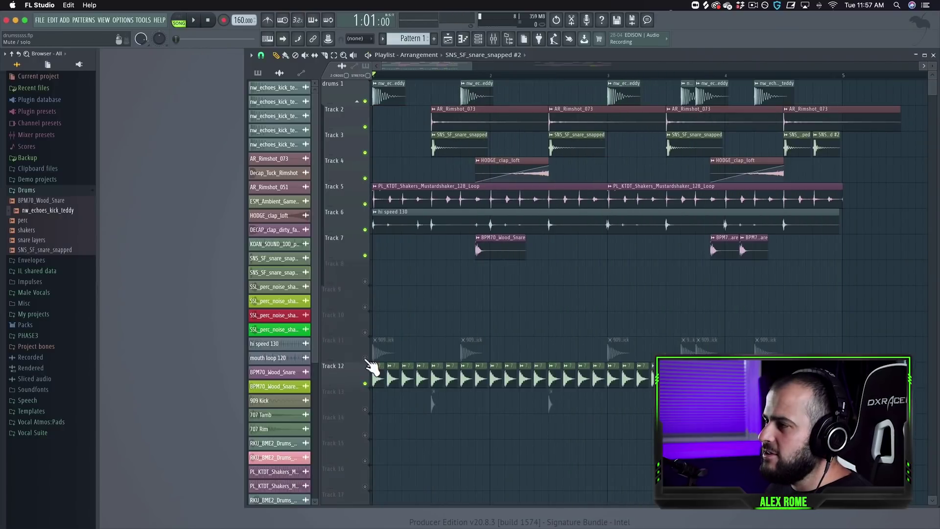
# Step: Unmute Tracks 11 to 13, mute drums 1 to Track 7, and play the basic 909 beat for comparison
pyautogui.click(366, 358)
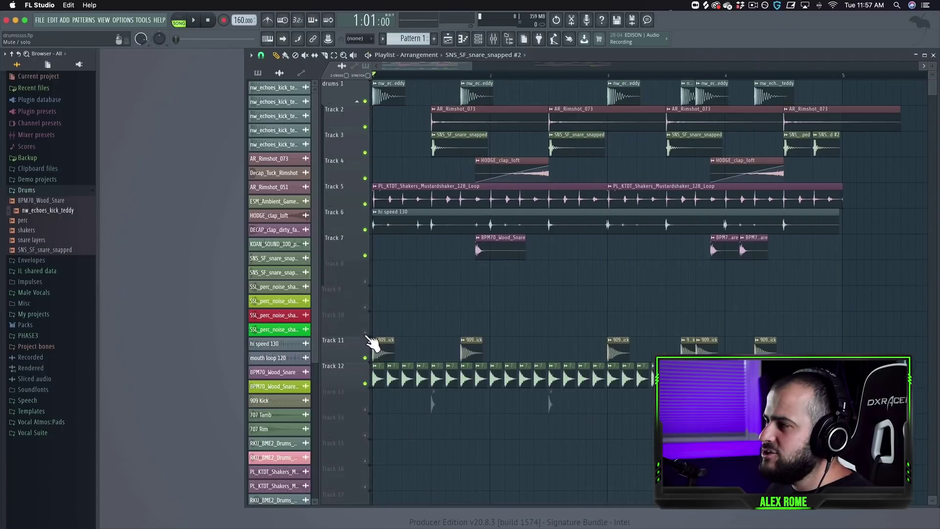
pyautogui.click(365, 409)
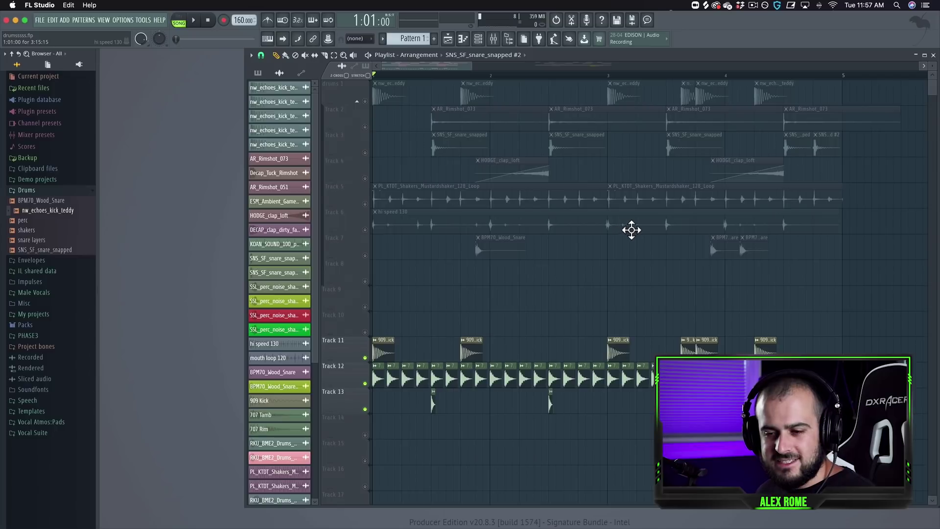
pyautogui.press('space')
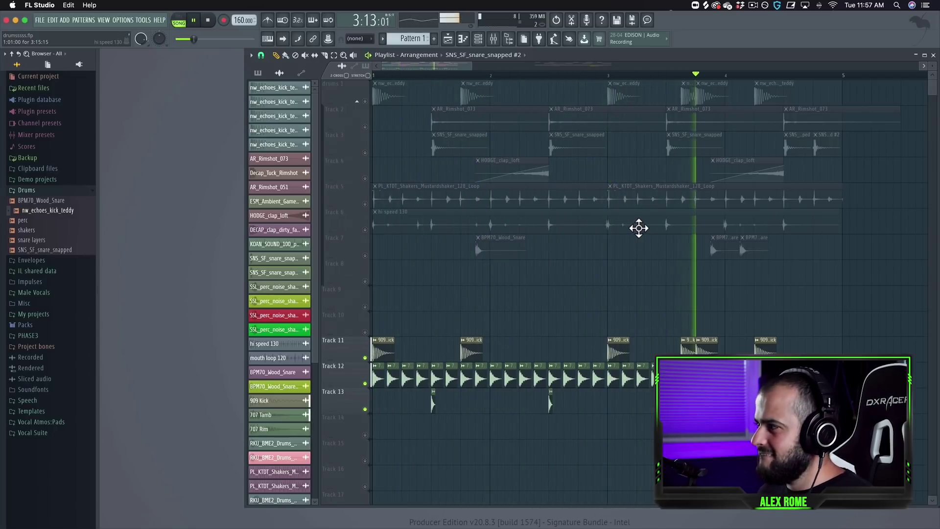
pyautogui.press('space')
# Step: Mute Tracks 11 to 13, unmute drums 1 to Track 7, and play the full layered beat
pyautogui.moveTo(365, 409); pyautogui.dragTo(373, 349)
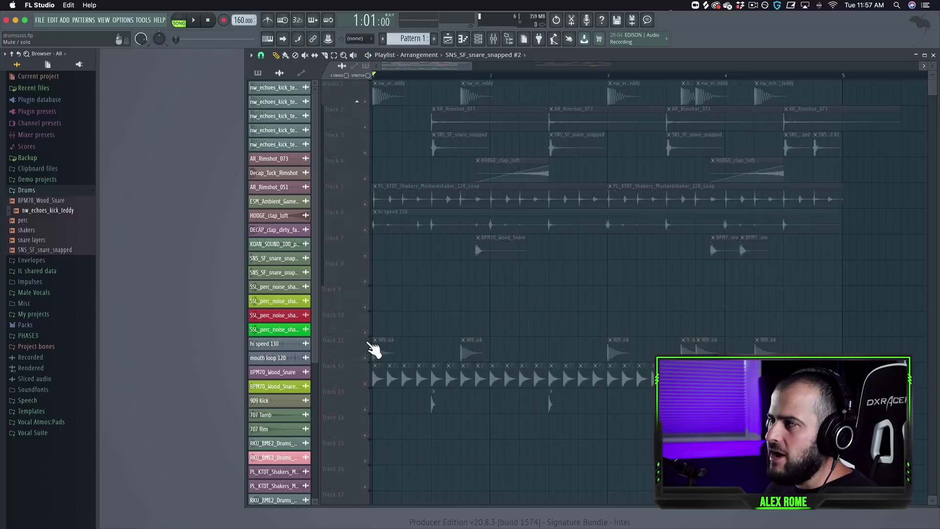
pyautogui.moveTo(372, 257); pyautogui.dragTo(365, 102)
pyautogui.press('space')
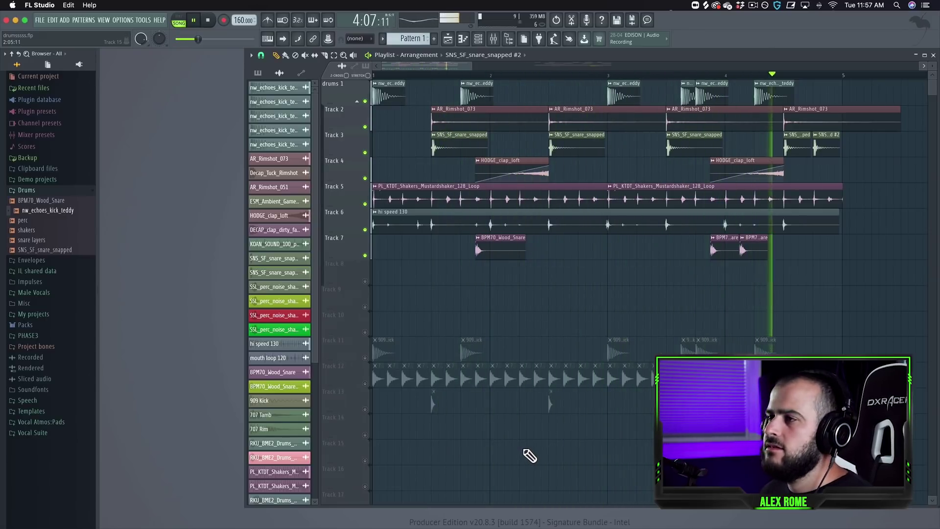
pyautogui.press('space')
# Step: Open the Decapitator effect on mixer Insert 17 and move its window clear for editing
pyautogui.press('F9')
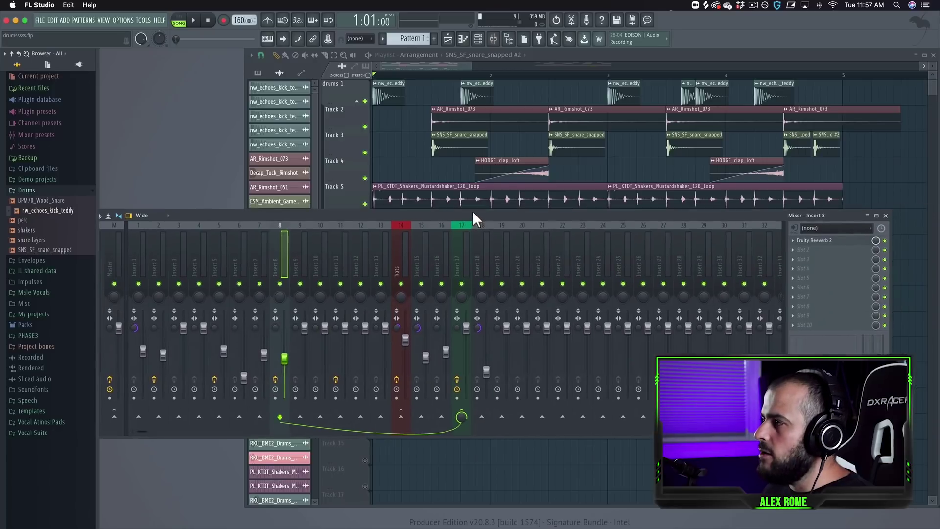
pyautogui.click(465, 225)
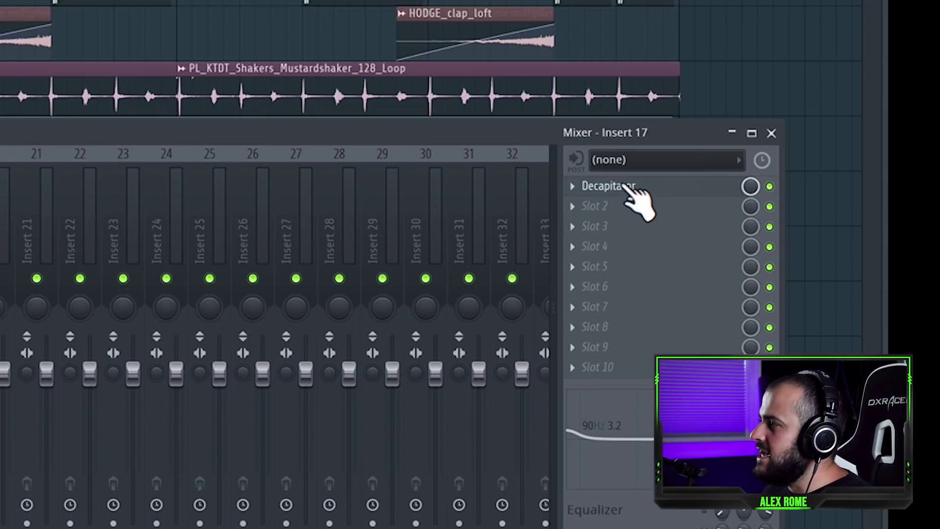
pyautogui.click(615, 185)
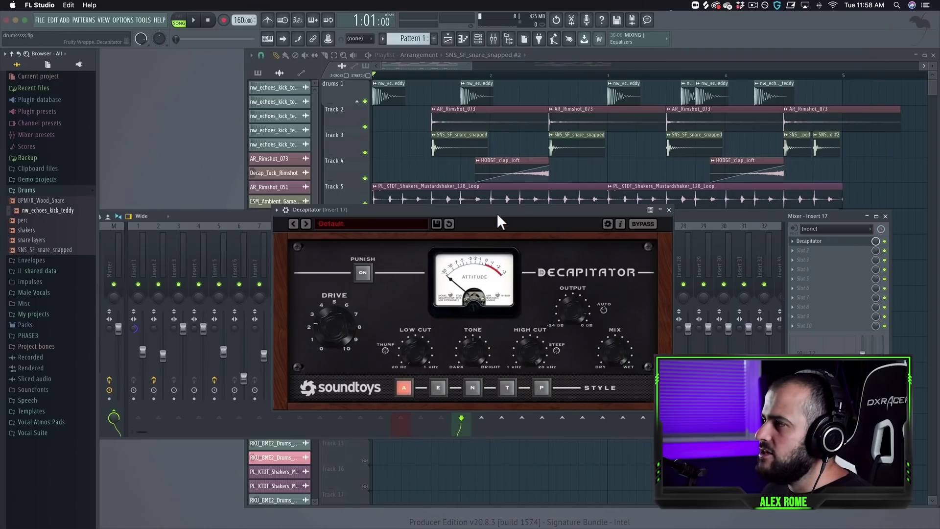
pyautogui.moveTo(497, 216); pyautogui.dragTo(547, 226)
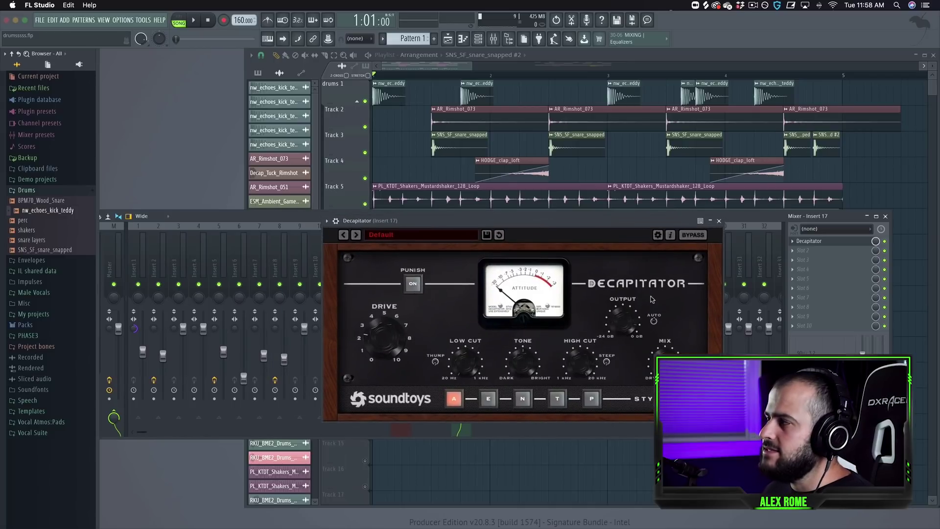
# Step: Adjust the Decapitator's Drive while the beat plays, and boost Insert 17's 90 Hz equalizer band to about 3.8
pyautogui.press('space')
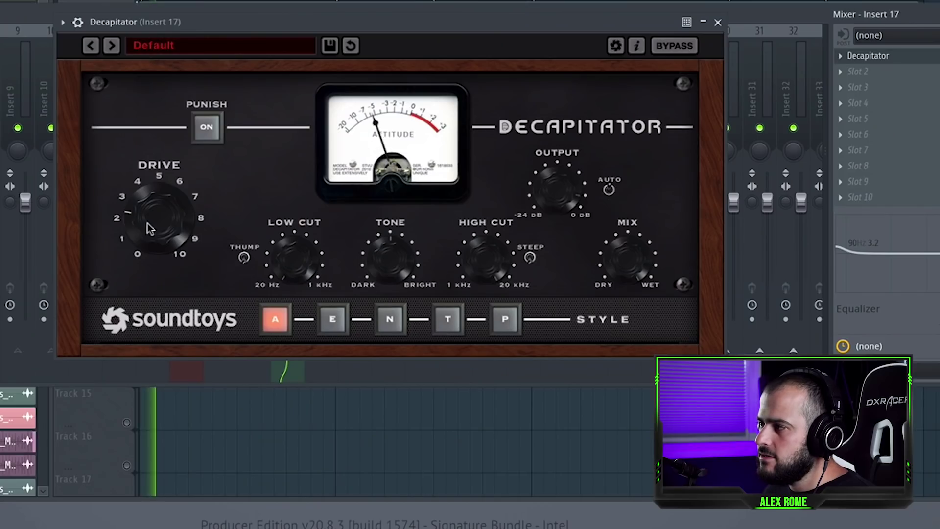
pyautogui.moveTo(379, 342); pyautogui.dragTo(385, 294)
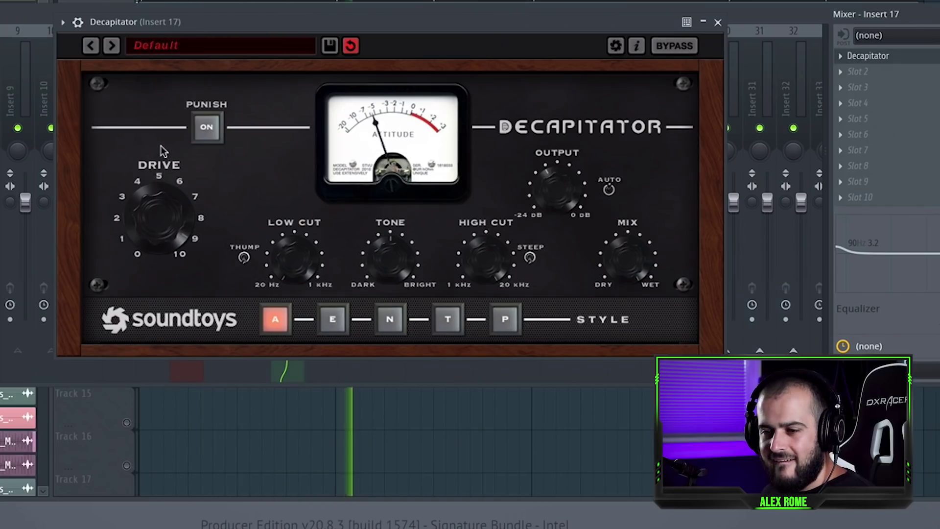
pyautogui.moveTo(163, 151); pyautogui.dragTo(141, 230)
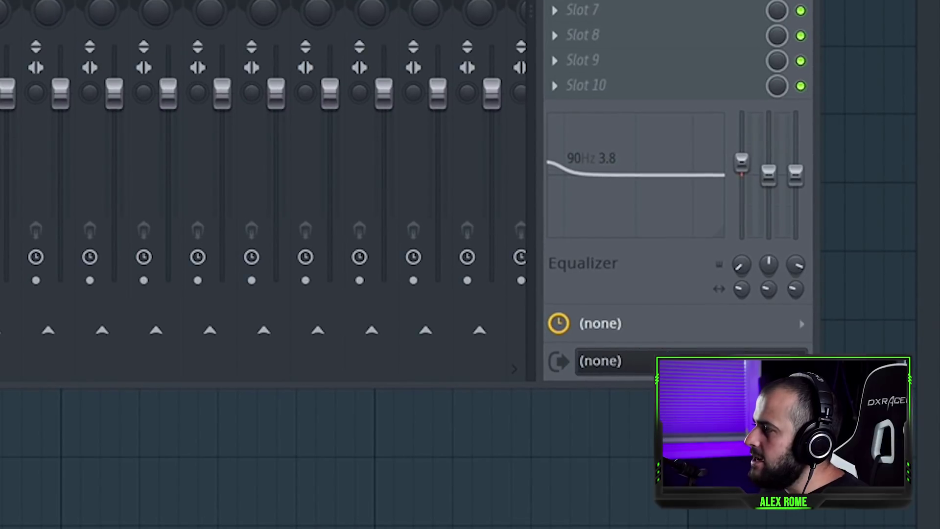
pyautogui.moveTo(745, 163); pyautogui.dragTo(746, 164)
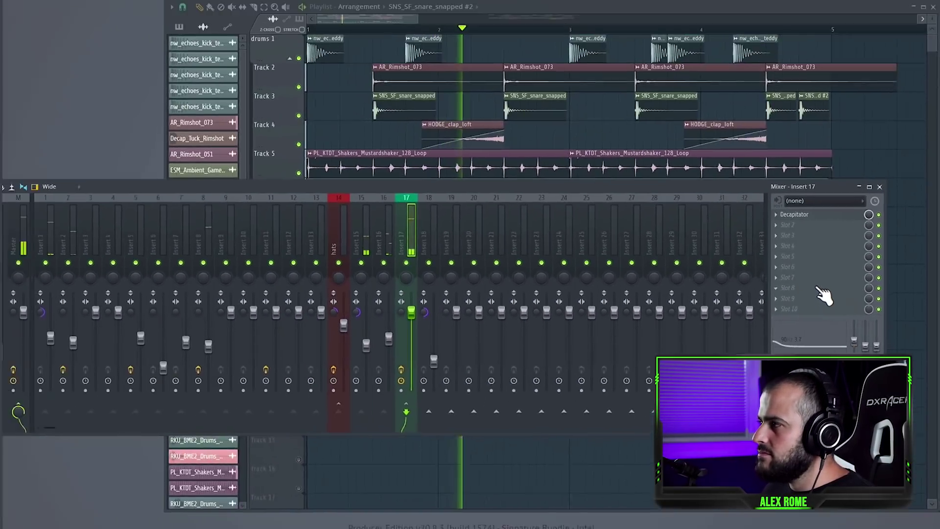
pyautogui.press('space')
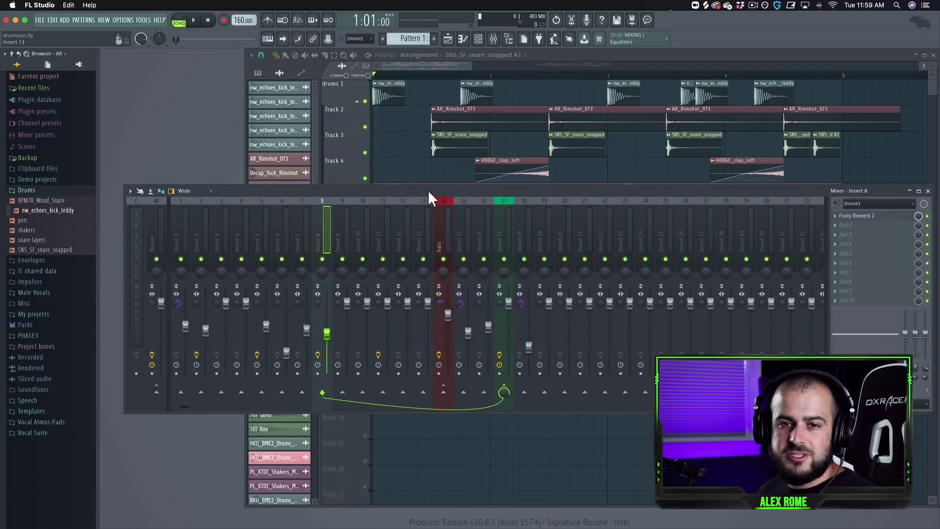